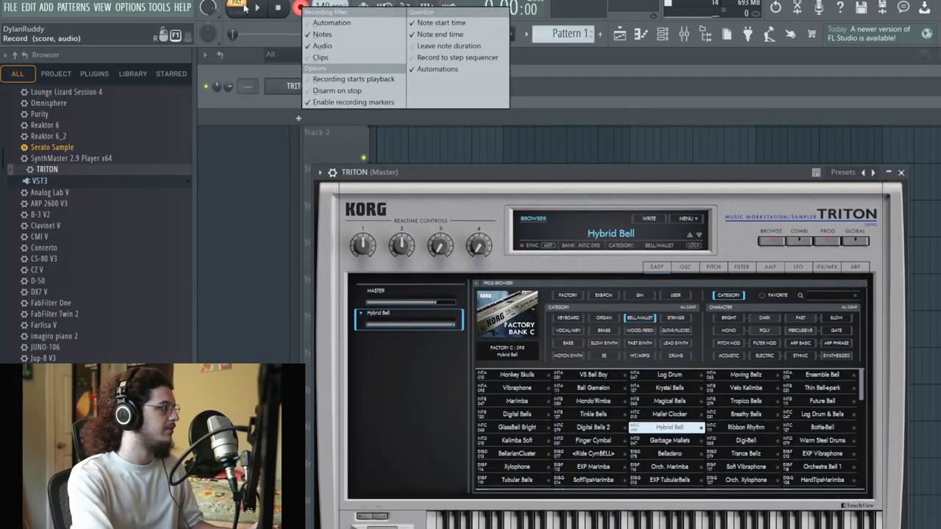
Record a chord part with TRITON's Hybrid Bell sound, stop playback and open its notes in the piano roll.
click(257, 7)
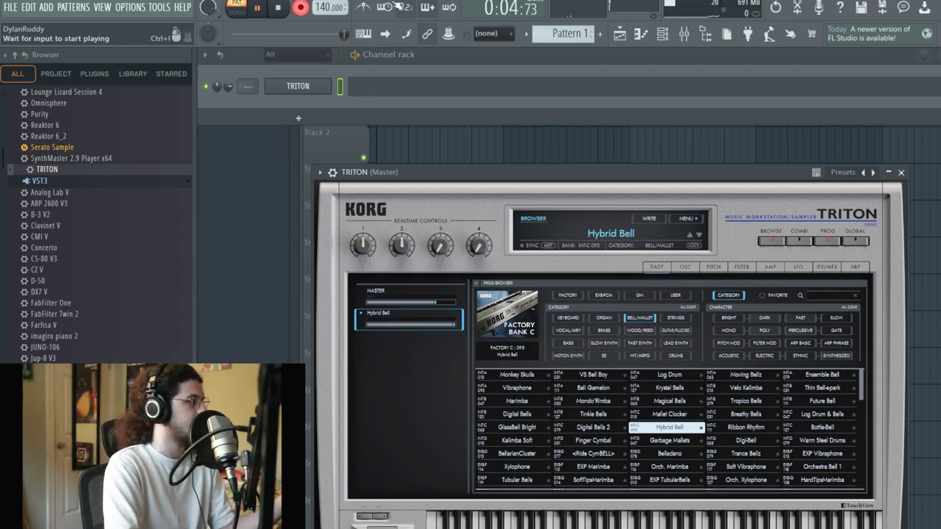
key(space)
key(F7)
Set the audio device to Focusrite USB ASIO in the audio settings and close the settings.
click(131, 7)
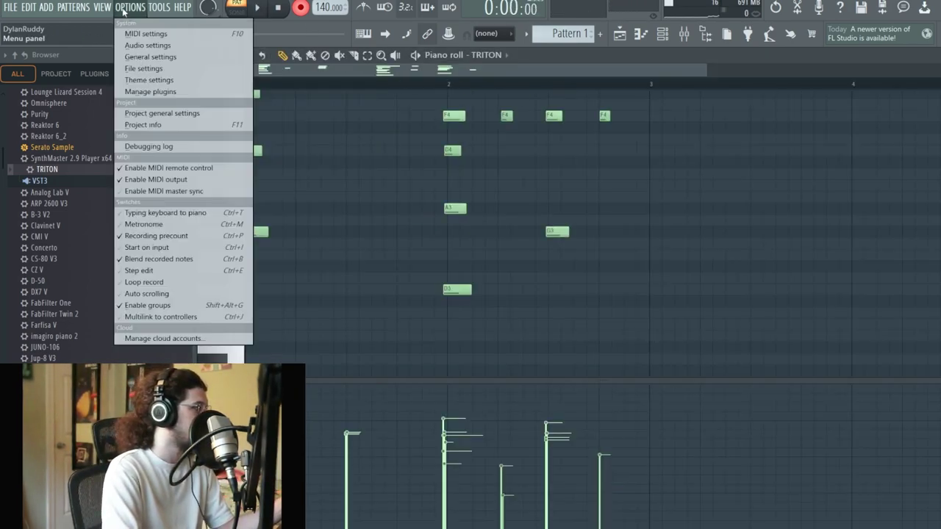
click(139, 47)
click(360, 90)
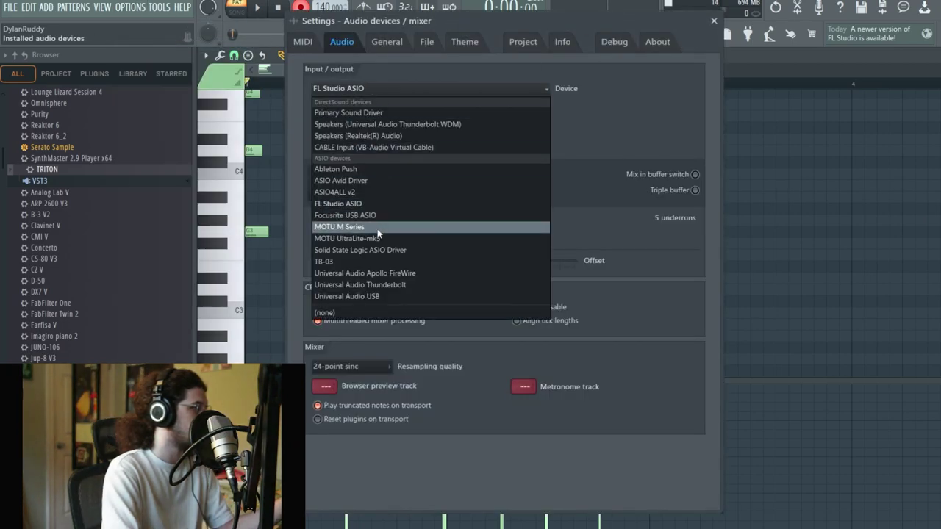
click(347, 214)
click(713, 20)
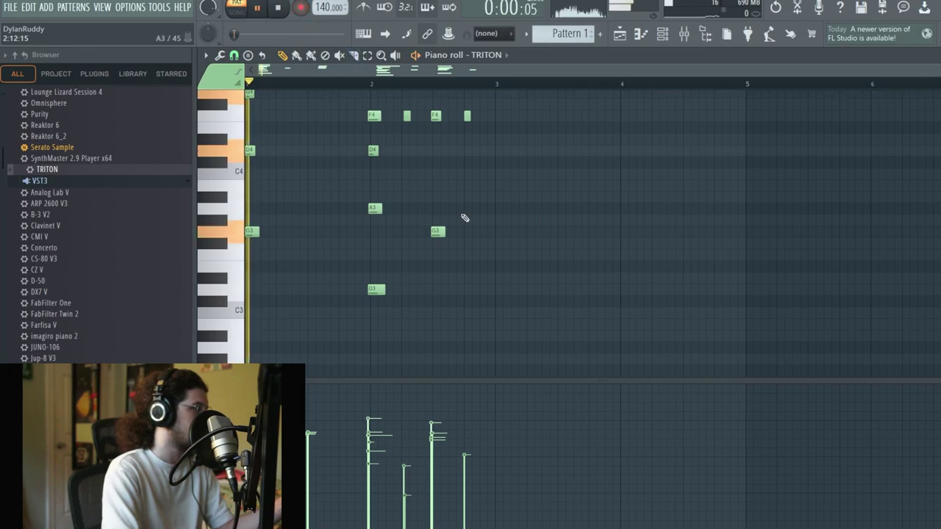
Quantize the recorded TRITON notes and duplicate the two-bar phrase into bars 3 and 4.
scroll(464, 216, up, 3)
scroll(465, 220, down, 3)
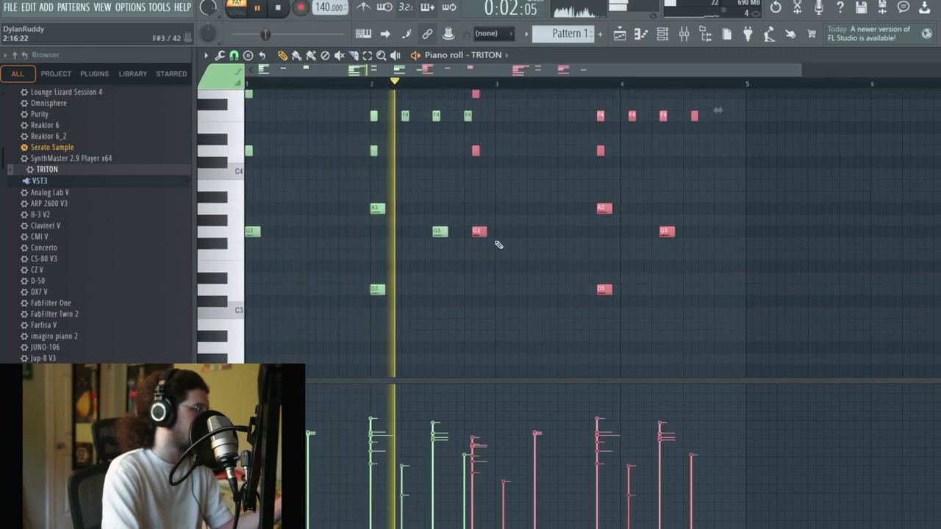
ctrl+click(527, 257)
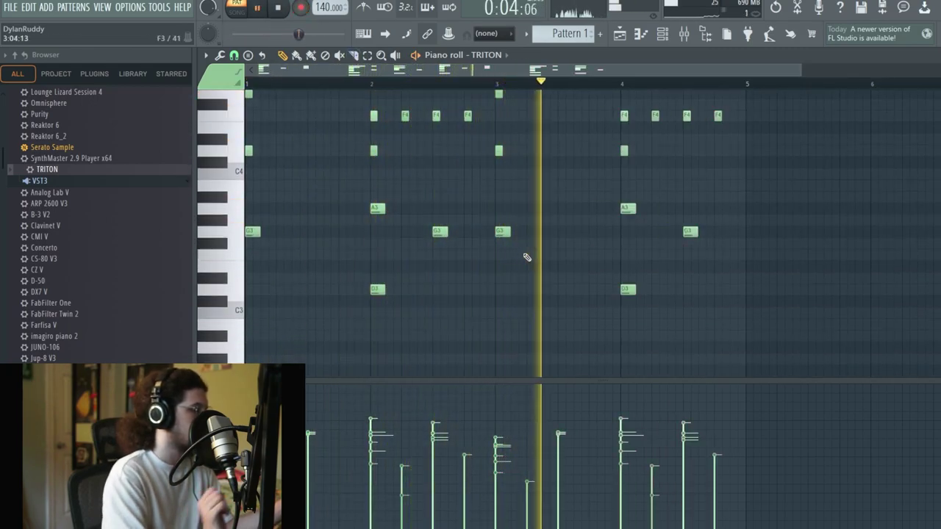
Transpose the TRITON phrase down one semitone, repeat it through bar 8, and close the piano roll and TRITON.
key(space)
key(shift+Down)
key(space)
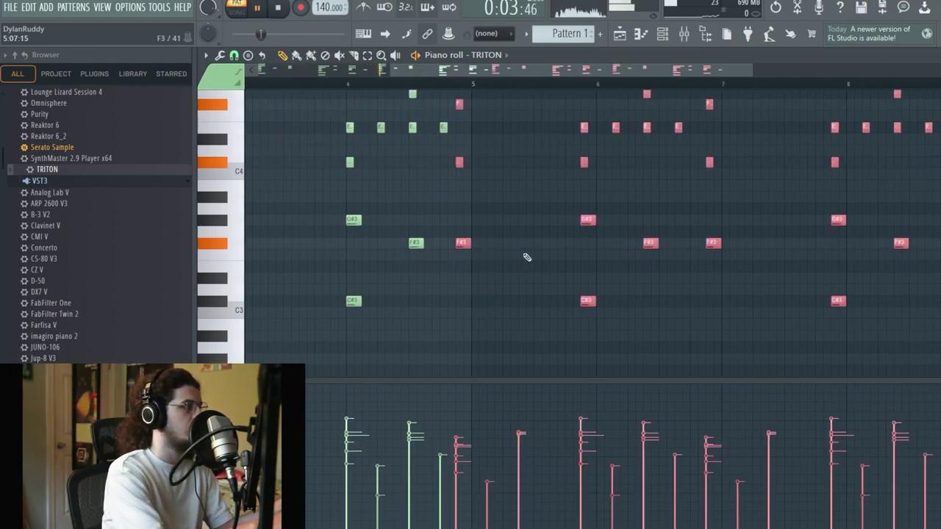
ctrl+click(665, 275)
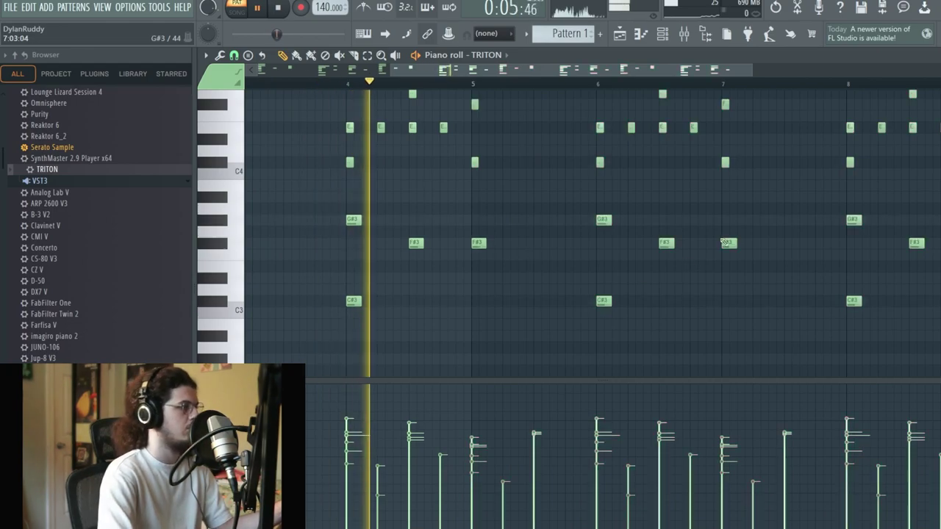
key(Escape)
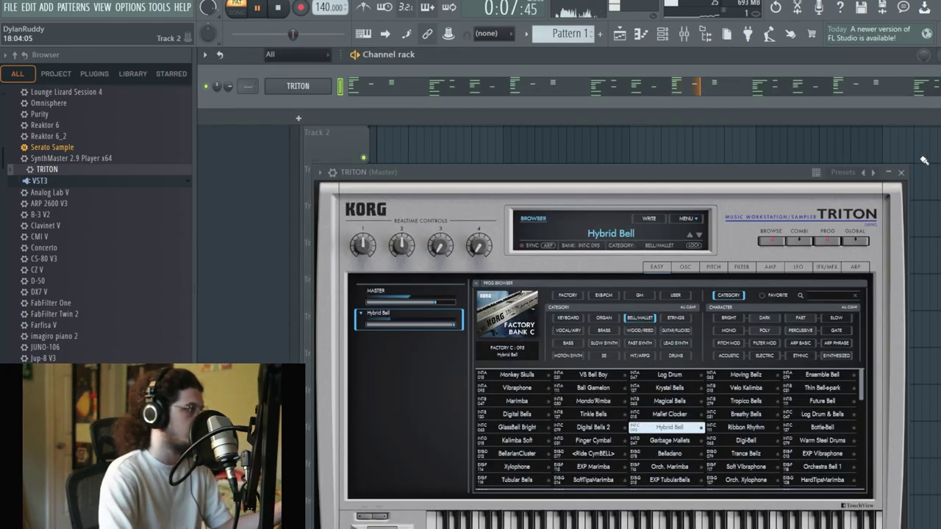
click(901, 173)
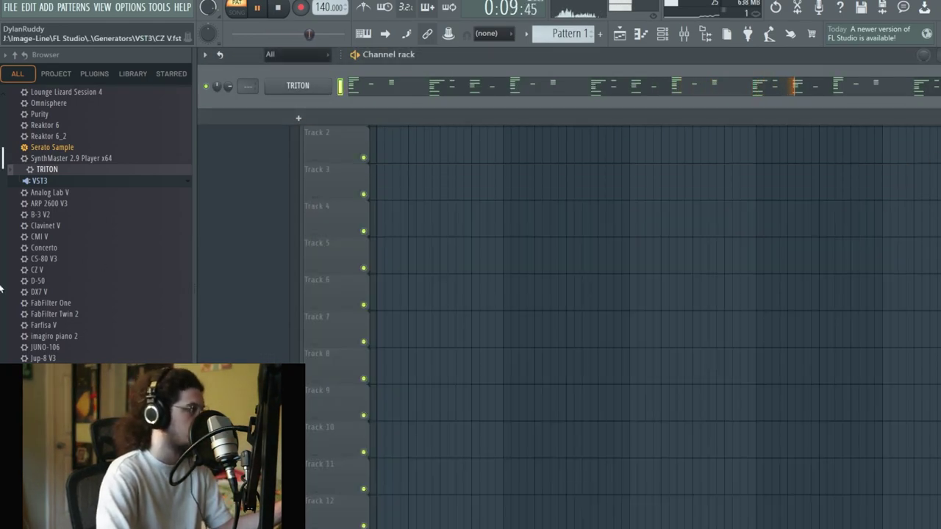
Browse the installed VST generators and add Purity as a new channel below TRITON.
scroll(61, 288, up, 6)
key(alt+Tab)
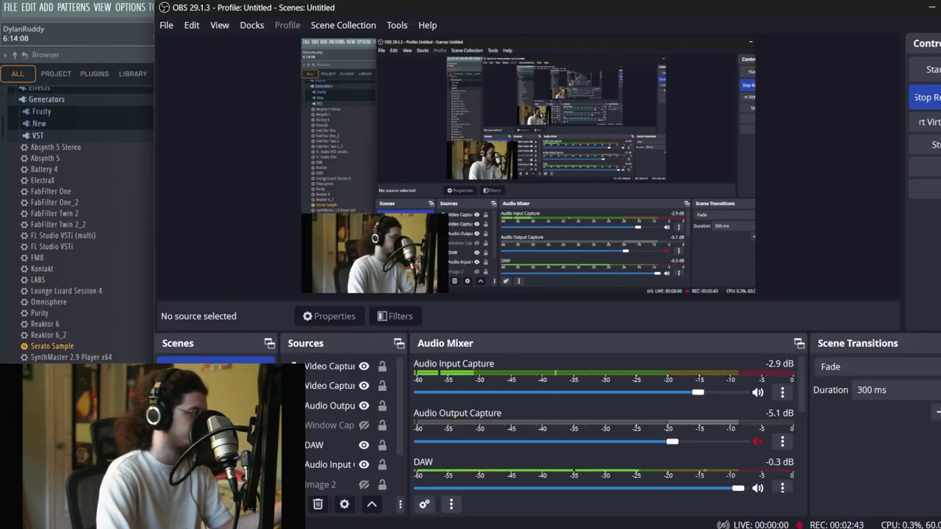
key(alt+Tab)
scroll(58, 224, down, 7)
scroll(60, 348, down, 4)
scroll(46, 304, up, 10)
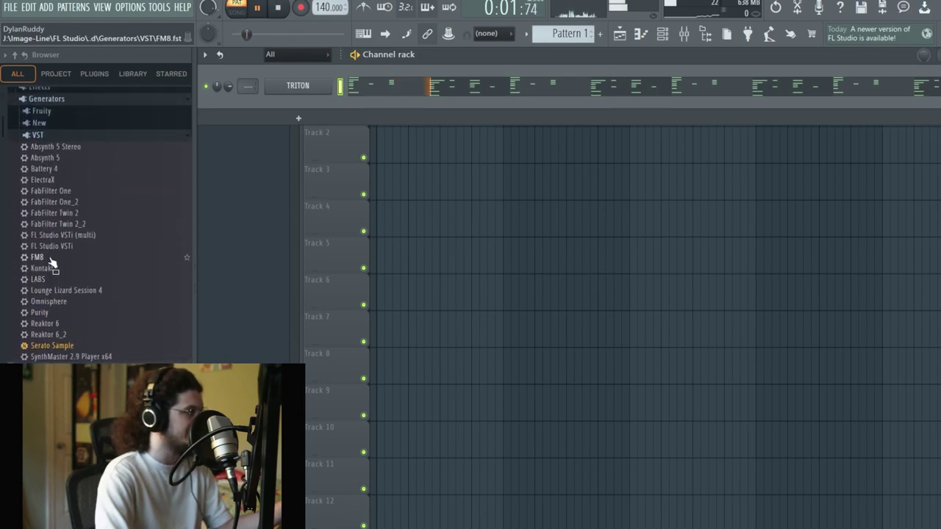
scroll(59, 305, down, 10)
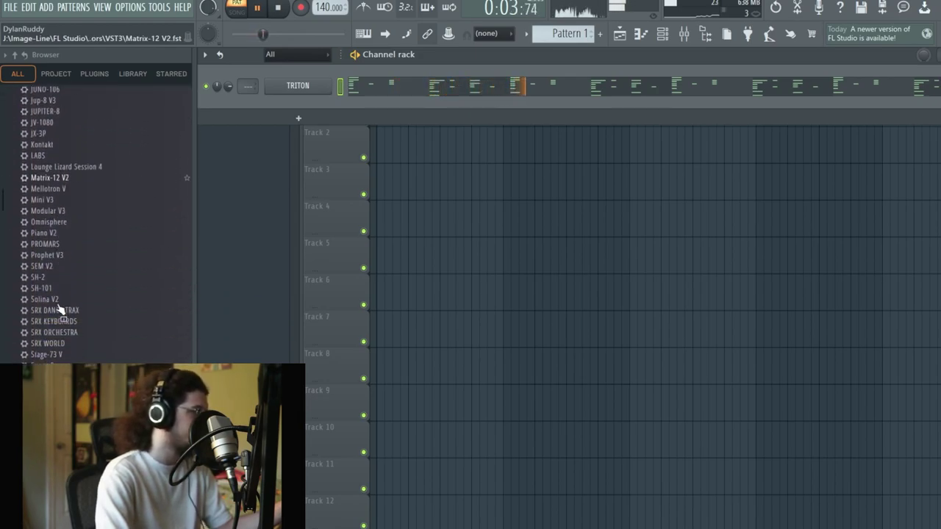
scroll(50, 231, down, 9)
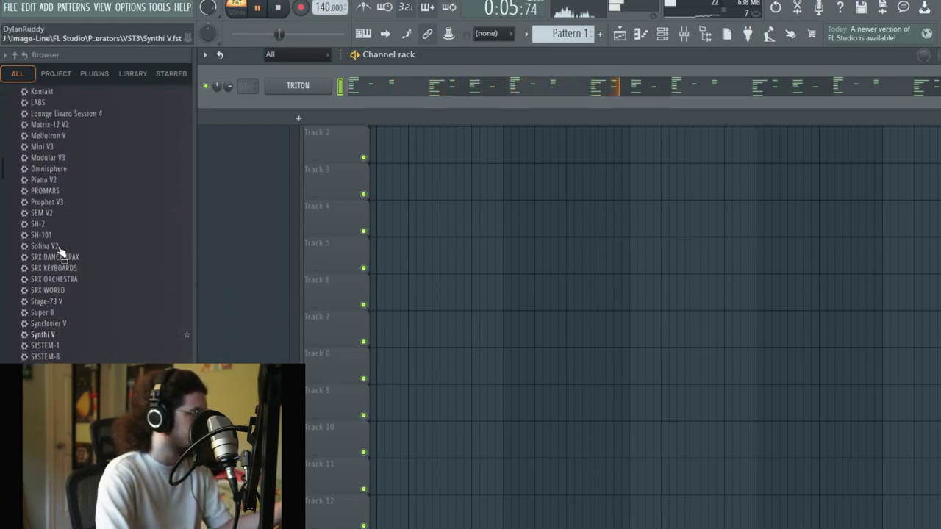
scroll(60, 251, up, 15)
scroll(63, 252, down, 3)
drag(73, 329, 317, 107)
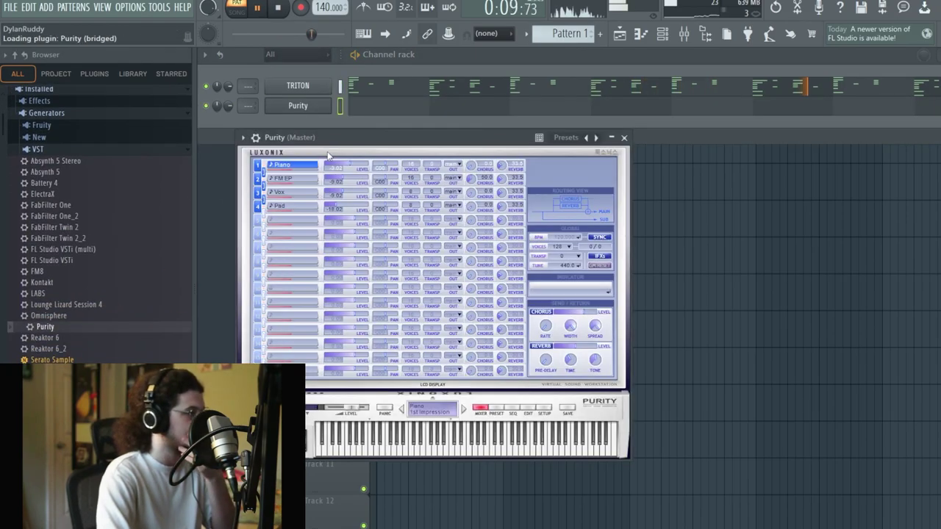
Load the Simple Sine preset from Purity's Lead Synth category.
click(500, 414)
click(601, 266)
click(599, 275)
click(385, 287)
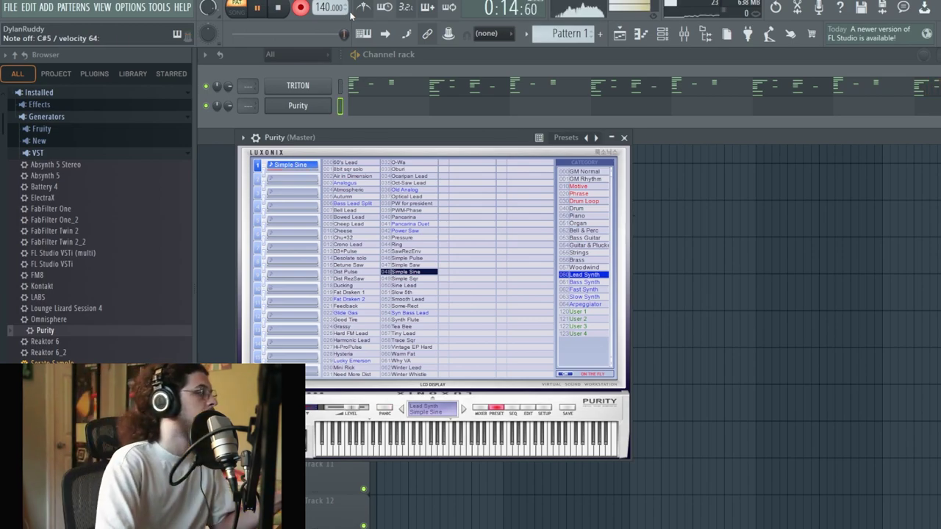
End the lead melody recording, open Purity's notes in the piano roll and quantize the first phrase before bar 3.
click(286, 13)
click(510, 111)
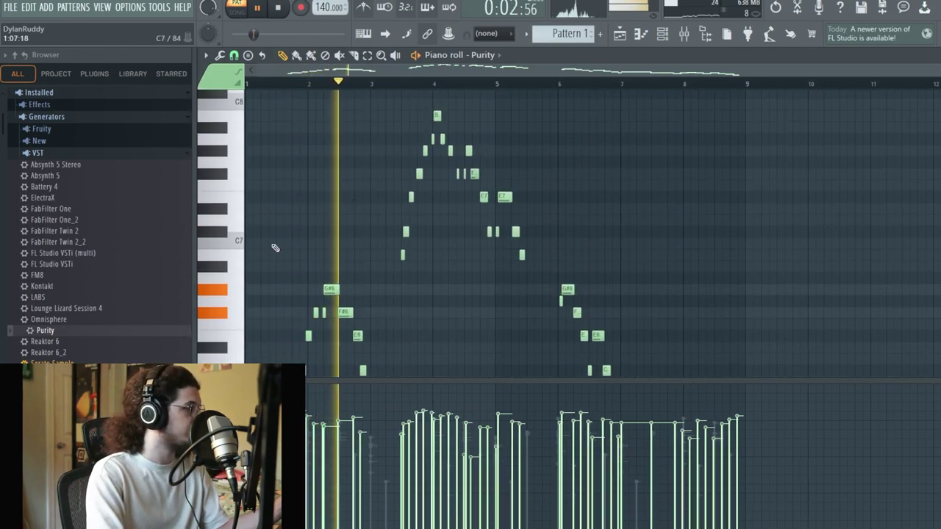
ctrl+scroll(272, 250, up, 2)
scroll(271, 260, down, 3)
ctrl+drag(455, 341, 79, 65)
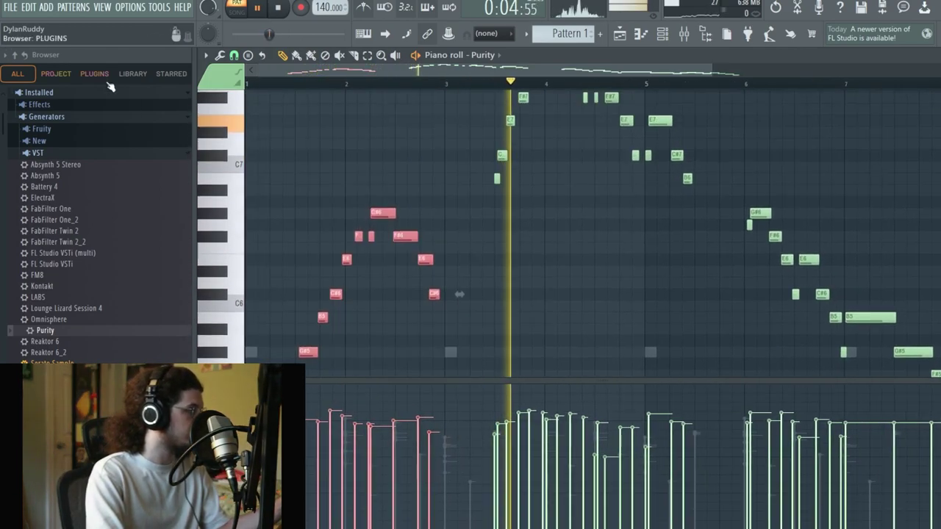
ctrl+scroll(88, 88, up, 2)
ctrl+scroll(262, 212, up, 2)
key(ctrl+q)
ctrl+click(390, 199)
Quantize the opening notes of the descending lead phrase at bar 6.
click(466, 204)
right_click(469, 204)
click(482, 206)
drag(467, 211, 509, 124)
ctrl+scroll(788, 261, down, 3)
ctrl+scroll(916, 322, up, 4)
scroll(911, 322, down, 3)
key(ctrl+q)
Quantize the E6 and C#6 notes in bar 6 group by group, continuing into the B5 and G#5 notes around bar 7.
ctrl+drag(609, 201, 608, 181)
key(ctrl+q)
ctrl+drag(584, 243, 573, 130)
key(ctrl+q)
ctrl+drag(630, 171, 631, 152)
click(657, 191)
click(685, 215)
drag(725, 287, 887, 147)
right_click(880, 149)
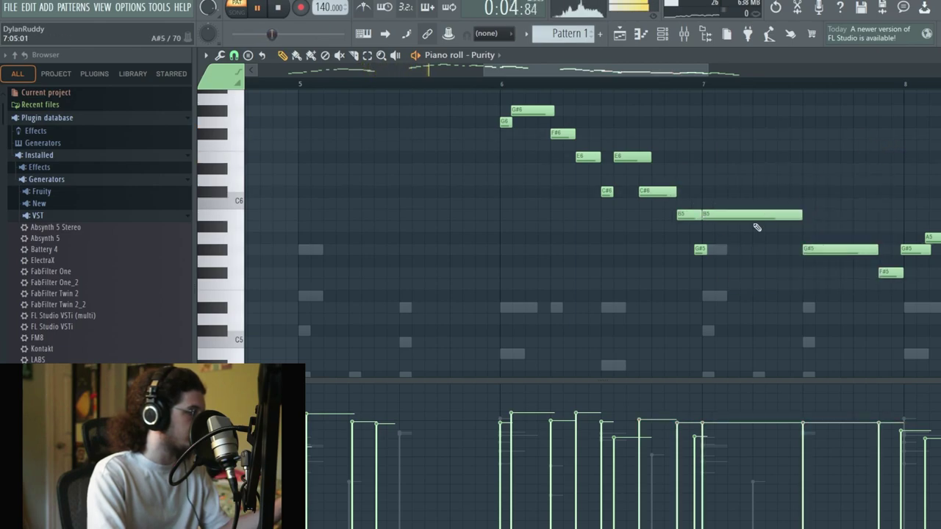
Move the short G#5 note onto the start of bar 7 and select the closing notes from mid-bar 7 onward.
drag(704, 250, 713, 247)
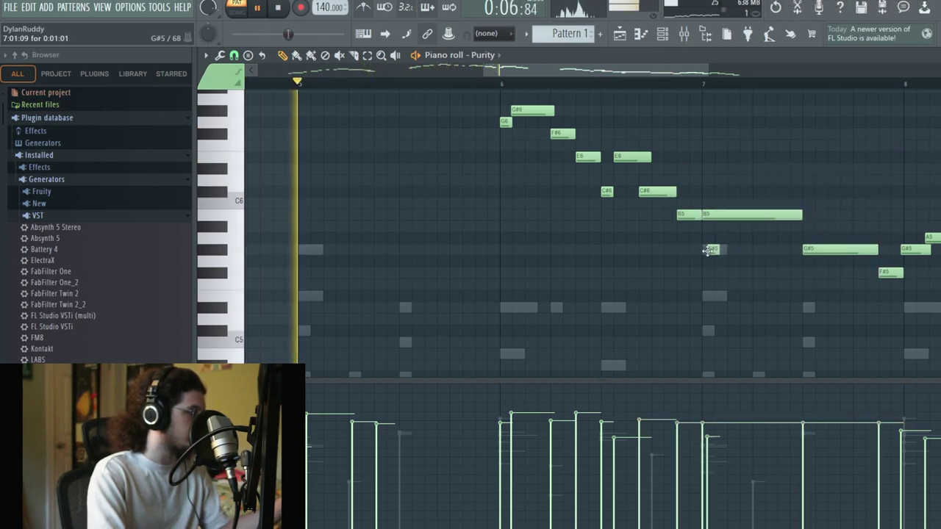
click(723, 213)
scroll(784, 235, down, 3)
drag(766, 298, 928, 240)
scroll(919, 277, up, 1)
scroll(886, 283, up, 2)
drag(710, 358, 939, 188)
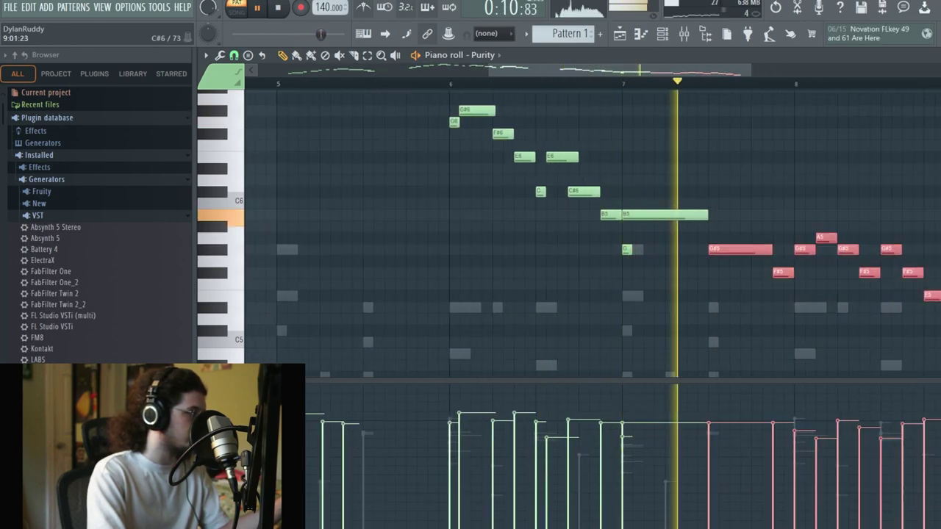
key(ctrl+d)
Restart playback from the beginning and quantize the first notes, B6 and C#7, of the rising phrase in bar 3.
scroll(414, 199, down, 4)
scroll(367, 176, up, 2)
click(261, 86)
drag(262, 91, 237, 88)
scroll(350, 180, up, 5)
scroll(294, 314, up, 2)
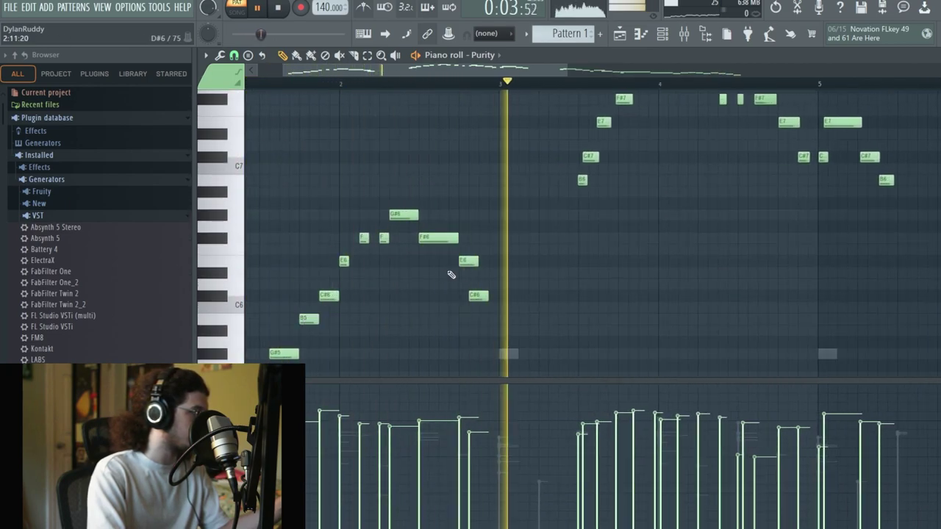
scroll(599, 276, up, 2)
scroll(607, 252, down, 3)
scroll(598, 230, up, 4)
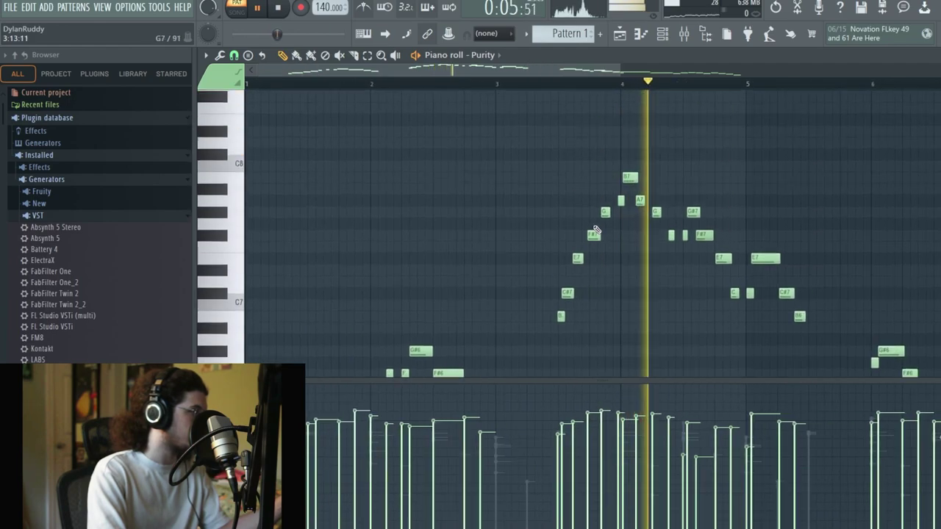
scroll(591, 257, up, 3)
ctrl+drag(527, 365, 595, 277)
key(ctrl+q)
key(ctrl+d)
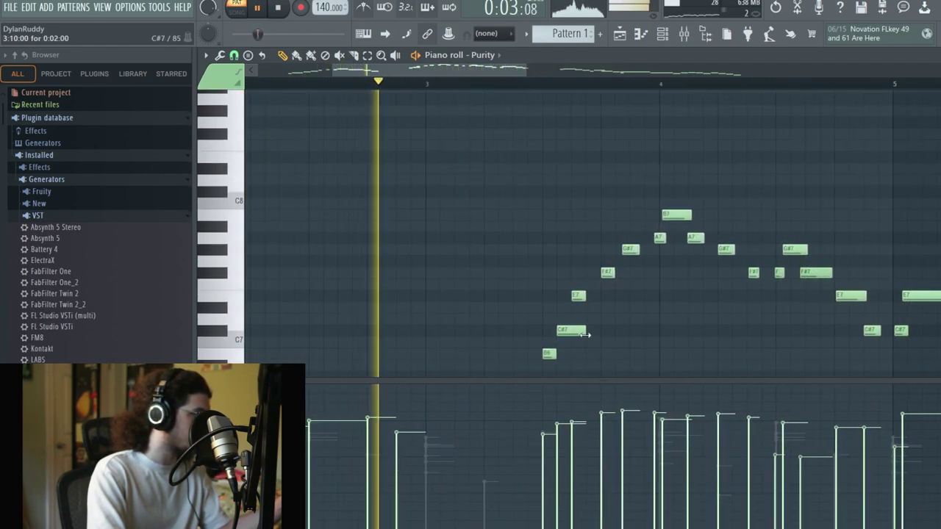
Quantize the rising notes from E7 up to the B7 peak at bar 4.
drag(584, 296, 644, 249)
key(ctrl+q)
key(ctrl+d)
drag(569, 291, 683, 195)
key(ctrl+q)
click(471, 83)
key(ctrl+d)
Quantize the falling A7, G#7 and F#7 notes in bar 4.
drag(687, 303, 718, 237)
ctrl+drag(717, 301, 803, 246)
key(ctrl+q)
key(ctrl+d)
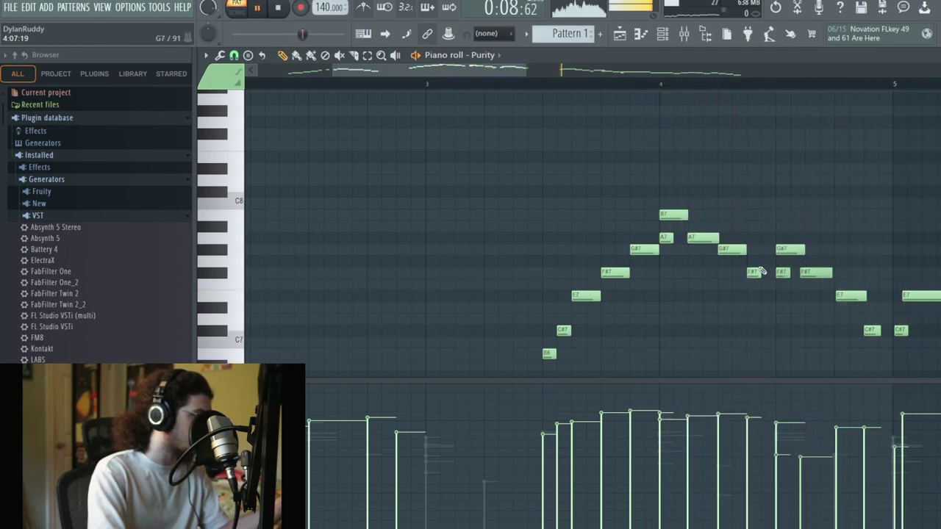
Quantize the E7 and C#7 notes that lead from the end of bar 4 into bar 5.
scroll(806, 266, down, 2)
drag(735, 367, 779, 329)
ctrl+drag(781, 367, 858, 286)
key(ctrl+q)
scroll(858, 290, down, 1)
ctrl+click(842, 301)
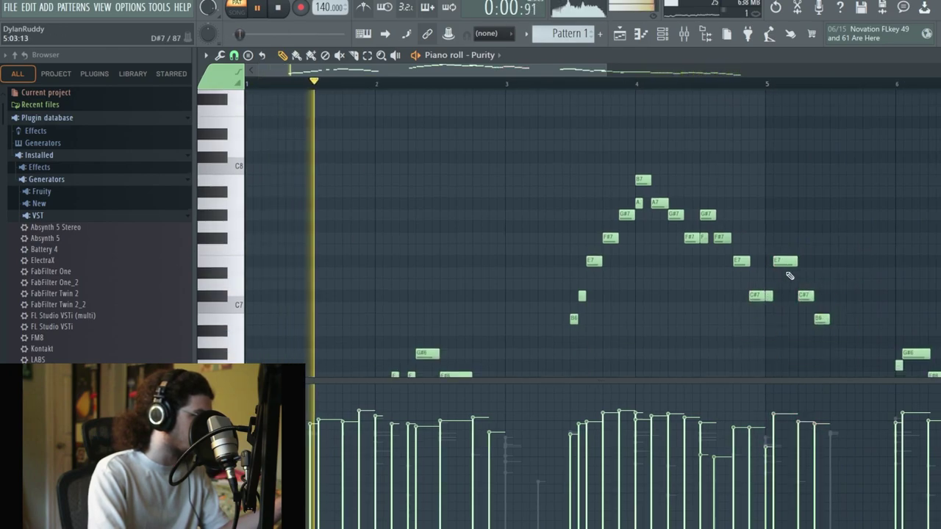
Select all the lead melody notes, change the piano roll's snap setting, and return to the channel rack with playback restarted.
scroll(790, 272, down, 6)
ctrl+drag(926, 369, 268, 44)
scroll(410, 265, up, 3)
click(233, 55)
click(257, 120)
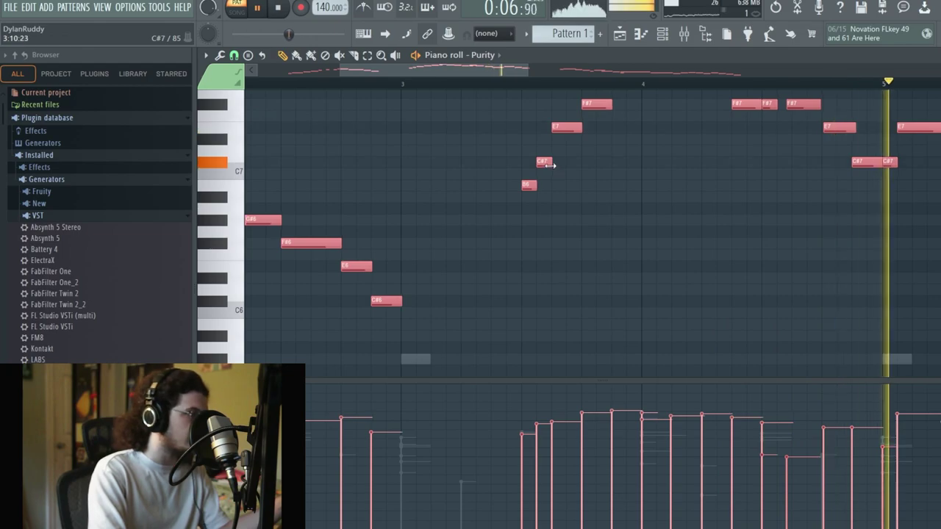
scroll(850, 258, down, 3)
scroll(933, 294, down, 10)
scroll(939, 294, up, 4)
scroll(939, 294, up, 4)
key(space)
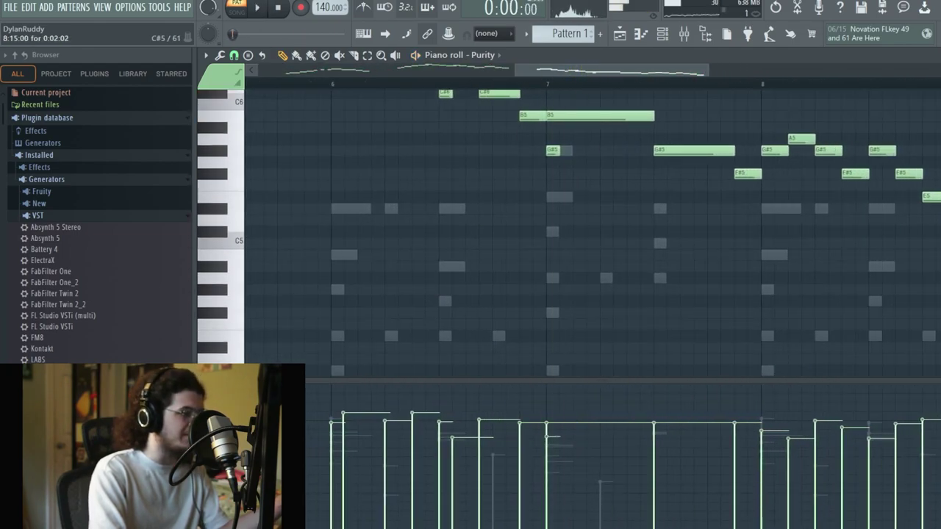
key(Escape)
key(space)
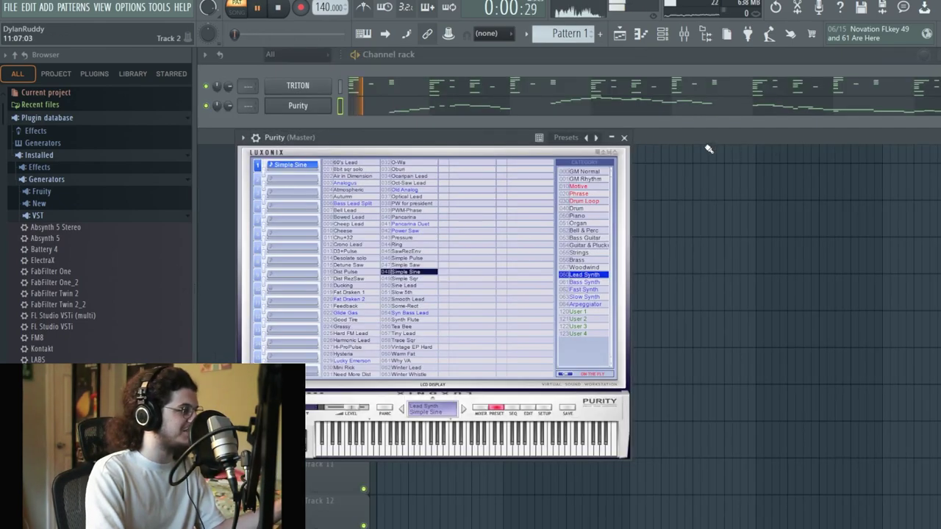
Add a second Purity channel and load the Partial preset from its Fast Synth category.
click(52, 426)
drag(59, 404, 305, 127)
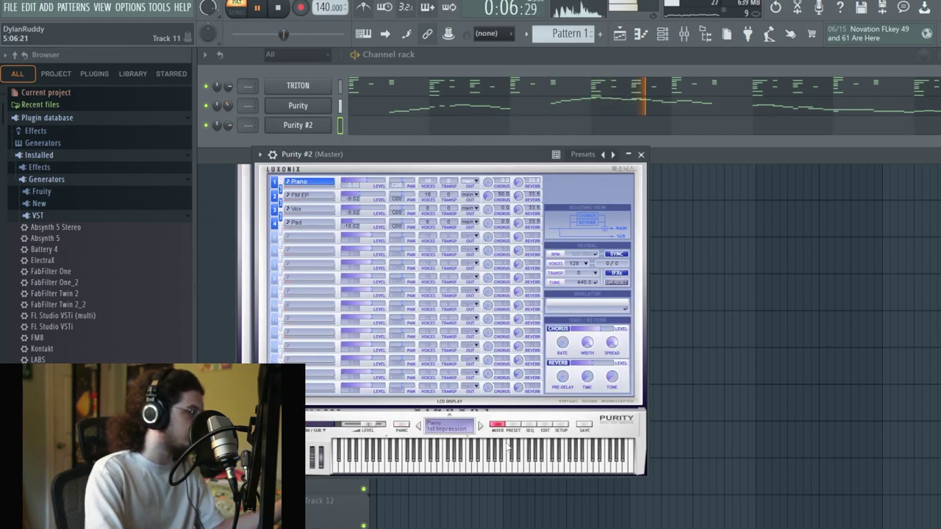
click(512, 424)
click(605, 301)
click(606, 277)
click(606, 270)
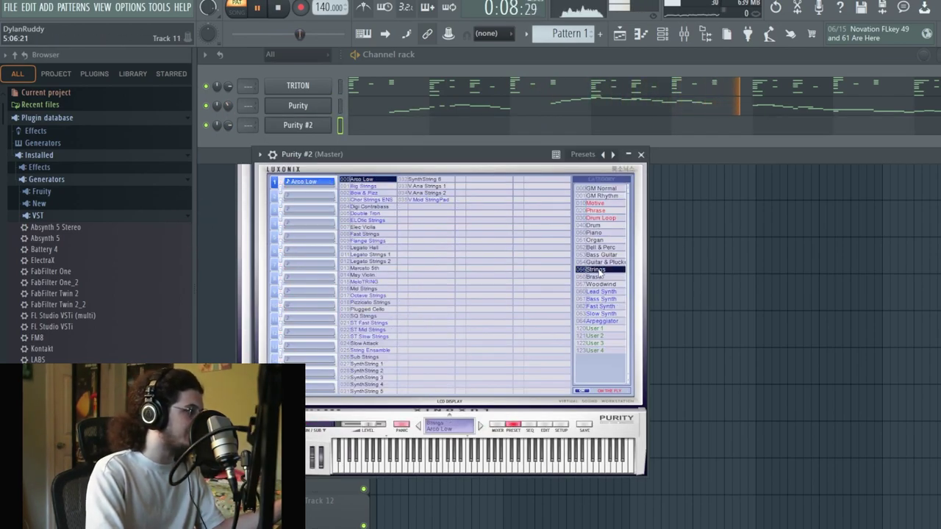
click(605, 262)
click(607, 301)
scroll(607, 305, down, 1)
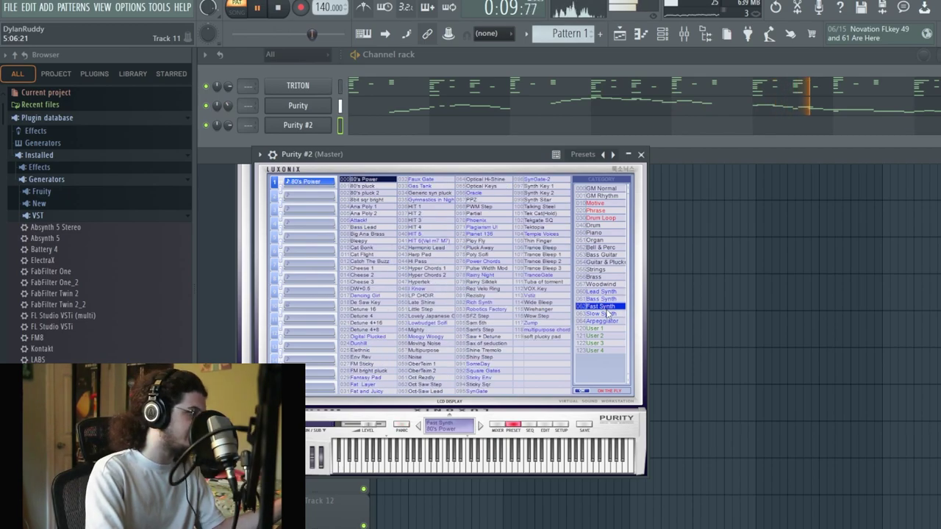
click(524, 208)
click(501, 214)
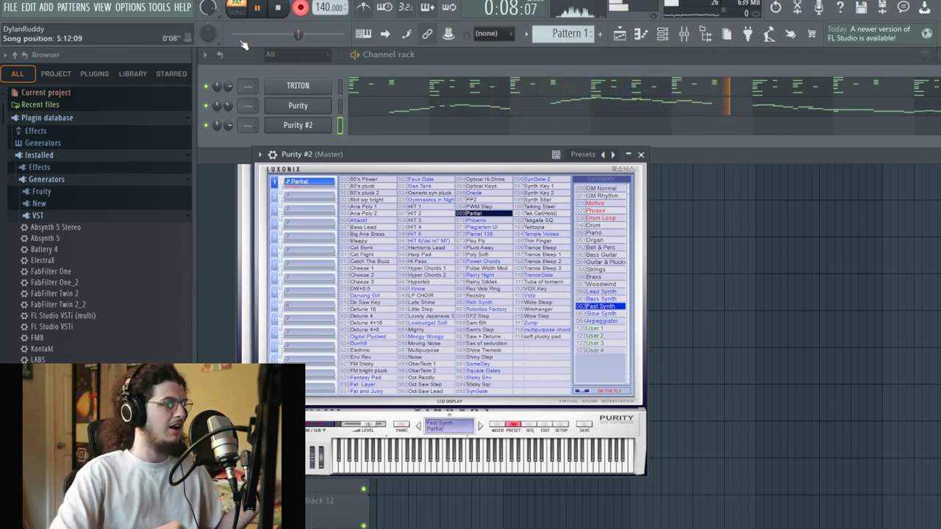
Clean up the recorded Purity #2 notes and snap them to the grid through the start of bar 5.
scroll(672, 185, up, 3)
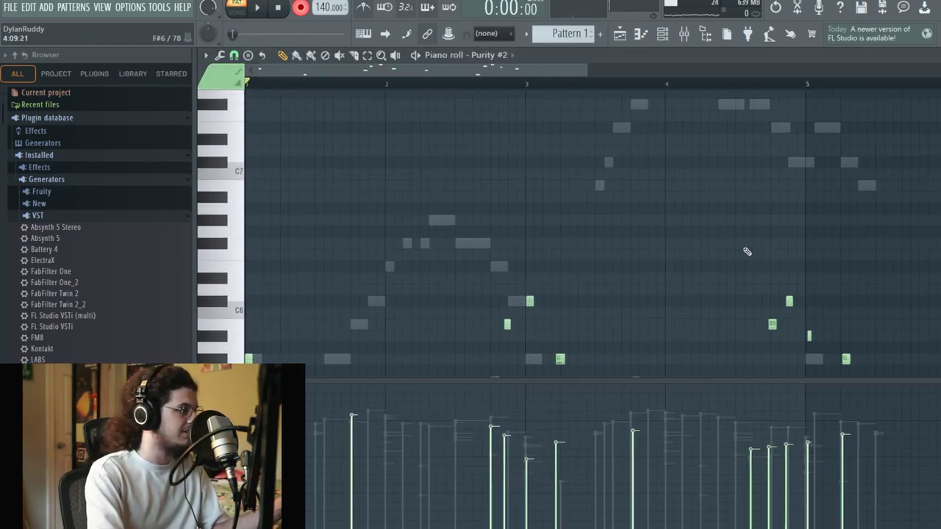
drag(823, 251, 857, 265)
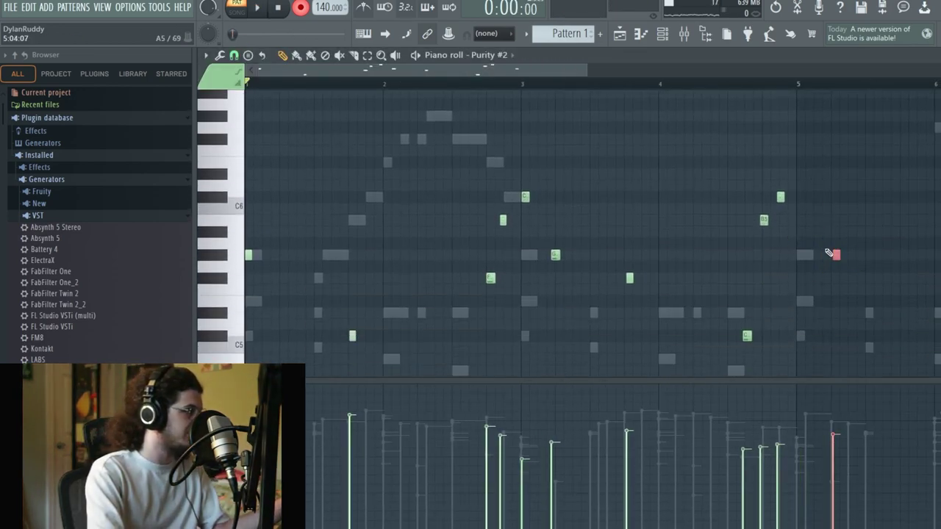
click(234, 55)
click(247, 84)
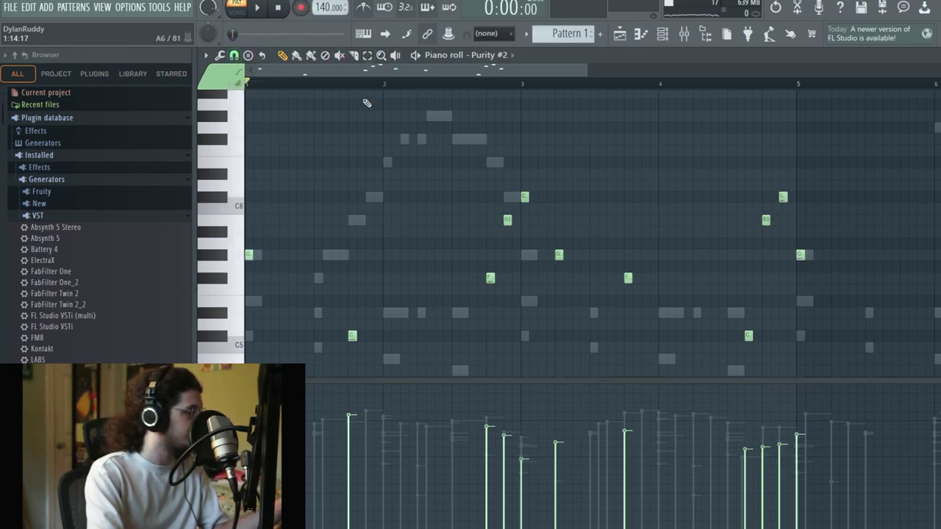
Duplicate the Purity #2 phrase and shift the copy so that it starts exactly at bar 5.
key(ctrl+b)
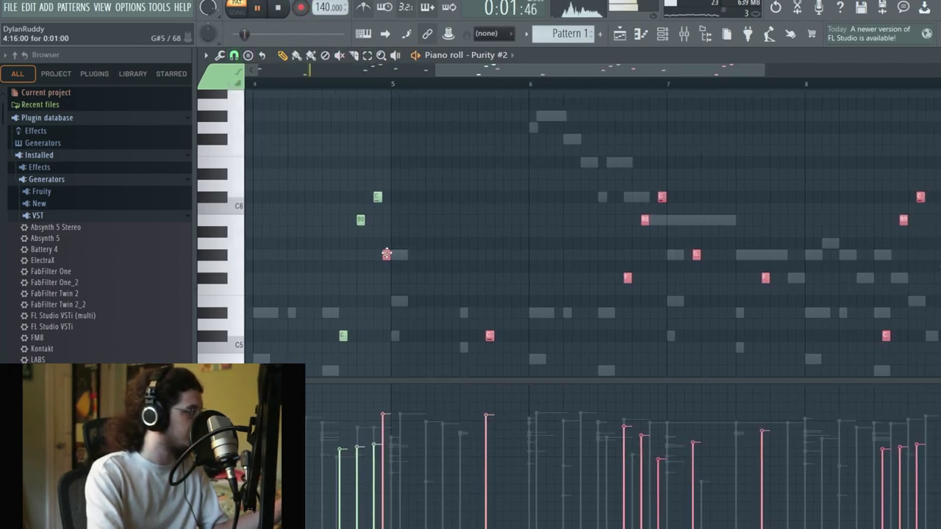
drag(388, 255, 397, 255)
key(ctrl+d)
Add a third Purity channel and load the Mandolin preset from its Guitar & Plucked category.
click(662, 35)
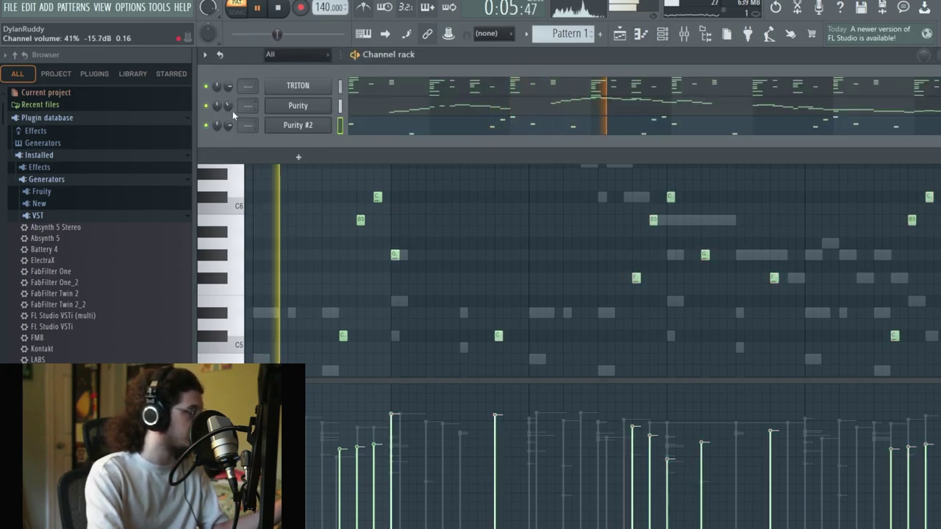
drag(51, 427, 383, 151)
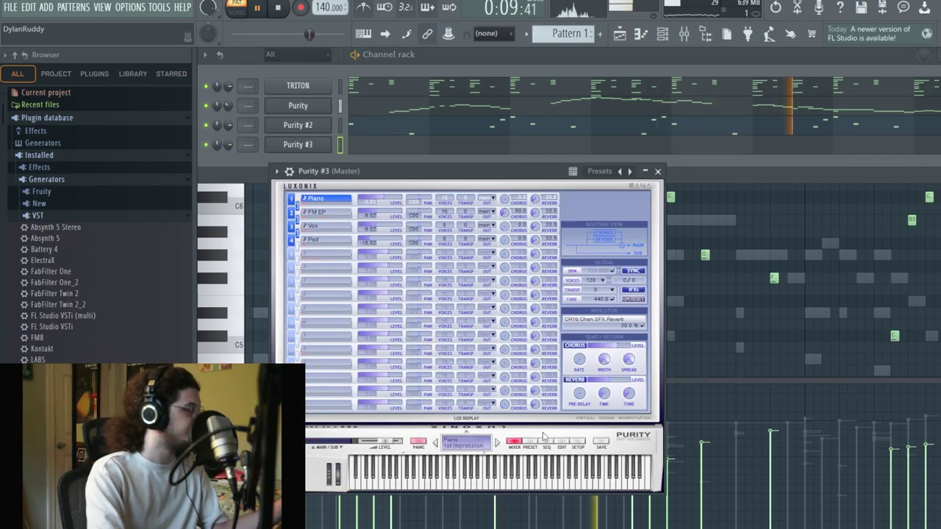
click(530, 442)
click(621, 279)
click(467, 278)
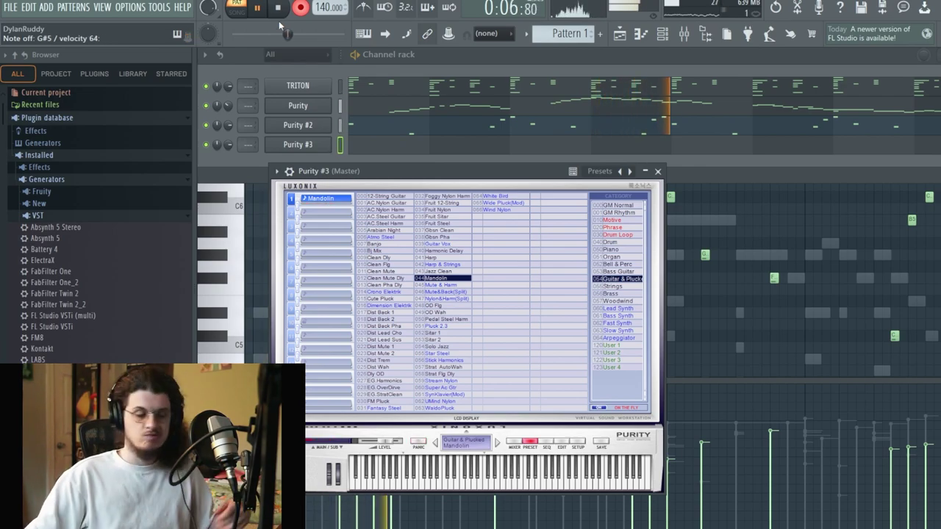
Duplicate the recorded Purity #3 notes of bars 1 to 4 into bars 5 to 8 and nudge the copy onto the matching beats.
click(593, 152)
scroll(477, 206, down, 3)
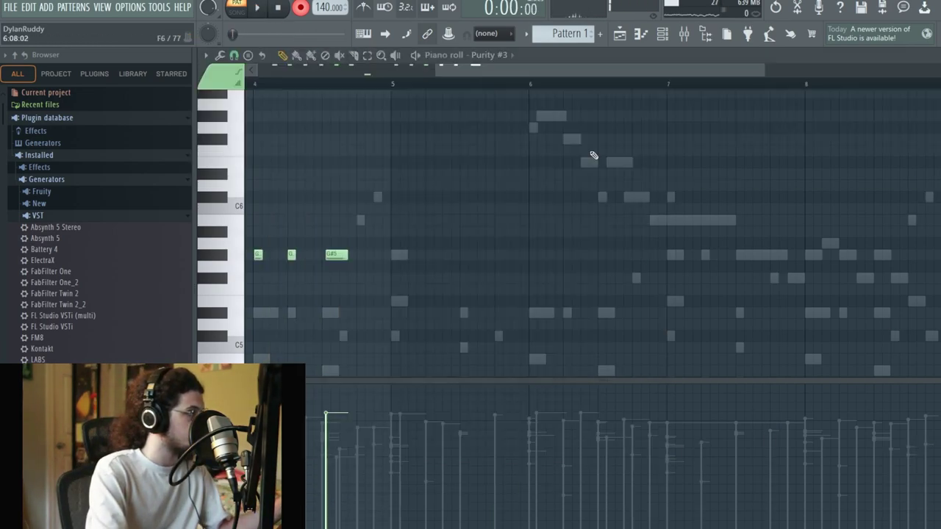
scroll(258, 269, down, 4)
scroll(299, 276, up, 3)
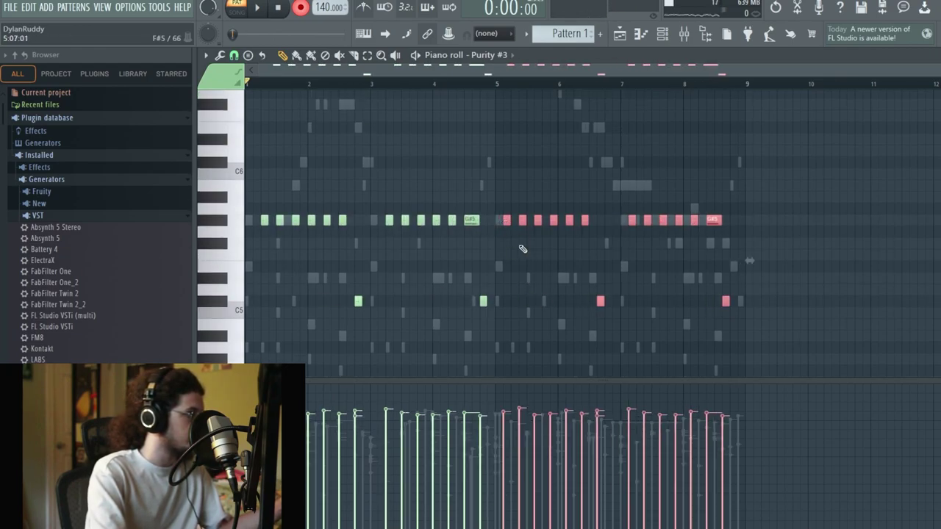
drag(891, 354, 496, 180)
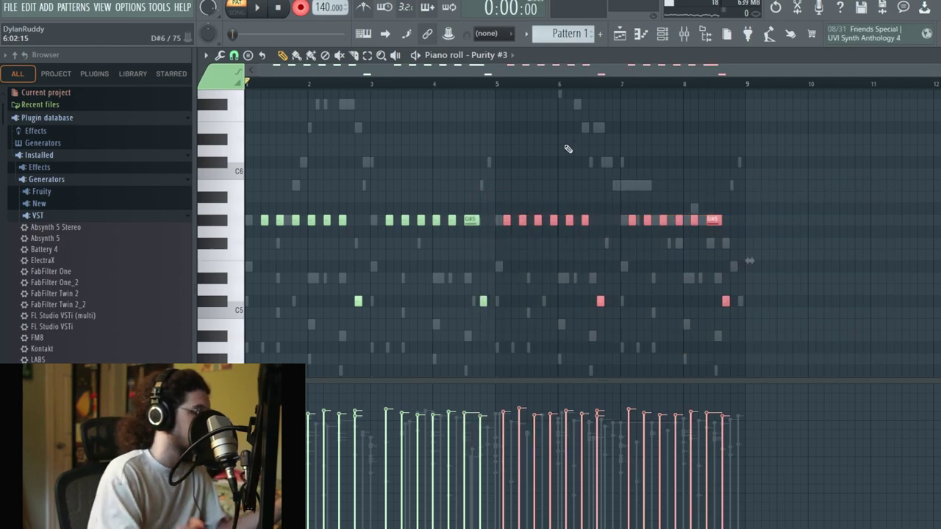
key(shift+Right)
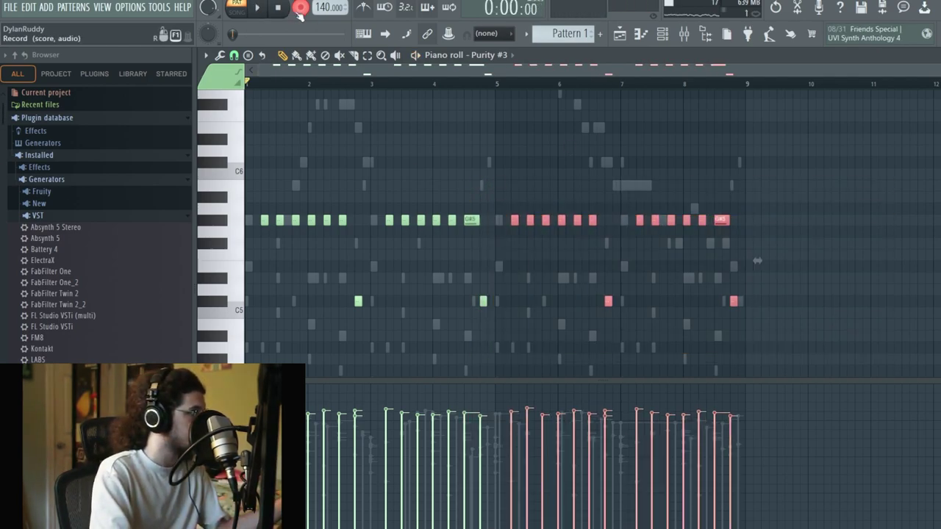
Set the Purity #3 channel volume to 66%, transpose Pattern 1 by -2 semitones and restart playback.
key(space)
click(662, 34)
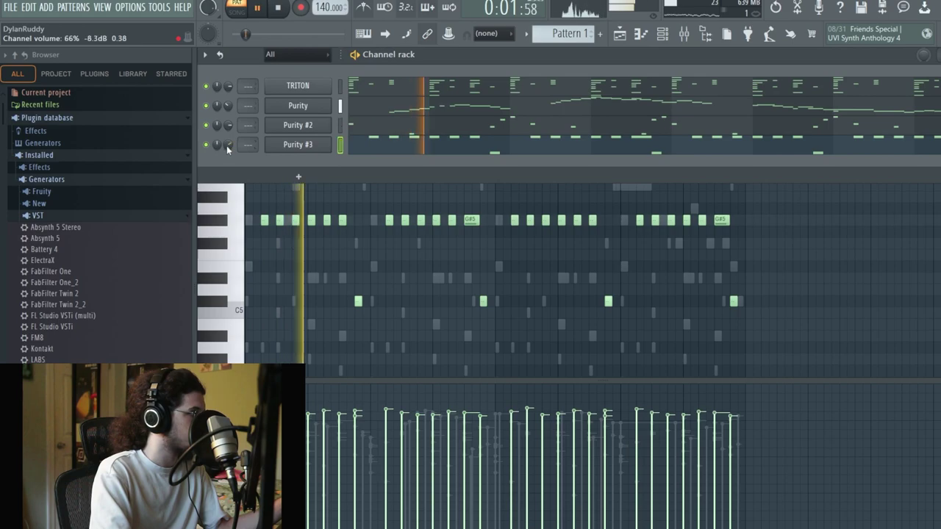
click(526, 33)
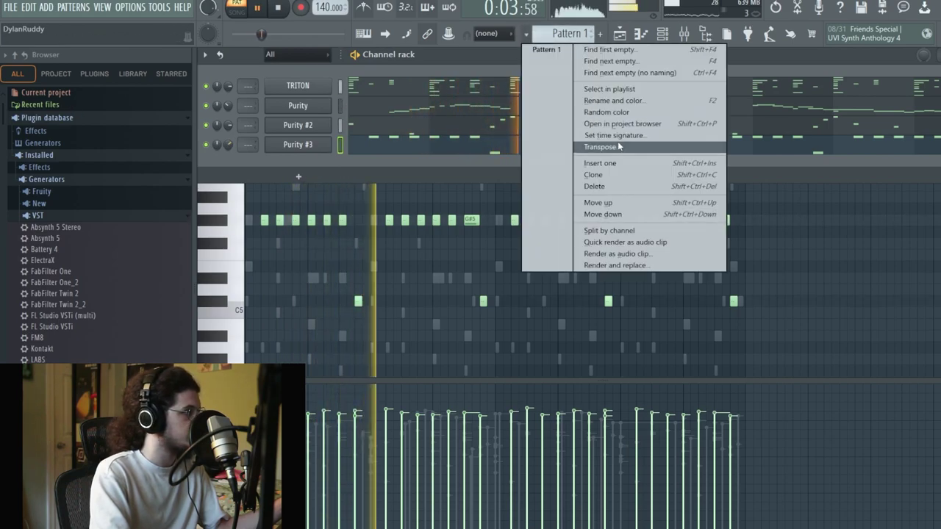
click(619, 146)
text(-)
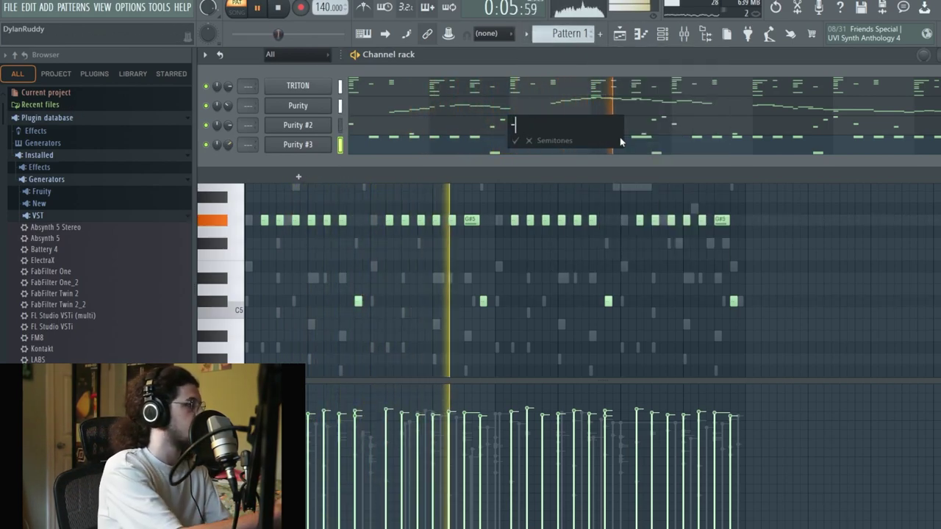
text(2)
key(Return)
key(space)
Add Devin 808 from the 808 folder of Dylvinci Kit Vol. 5 as a new channel and make it cut itself.
click(16, 55)
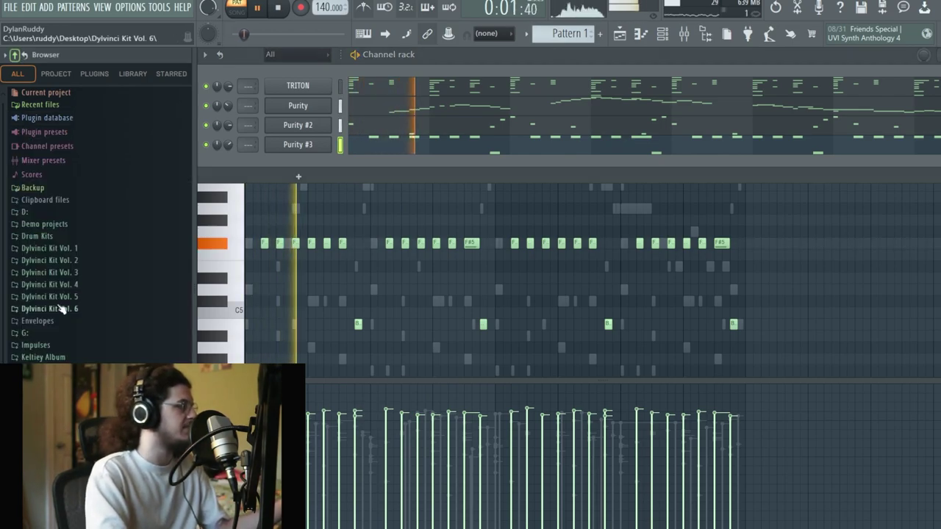
click(71, 297)
click(70, 310)
click(69, 320)
drag(66, 357, 323, 163)
right_click(335, 158)
click(357, 161)
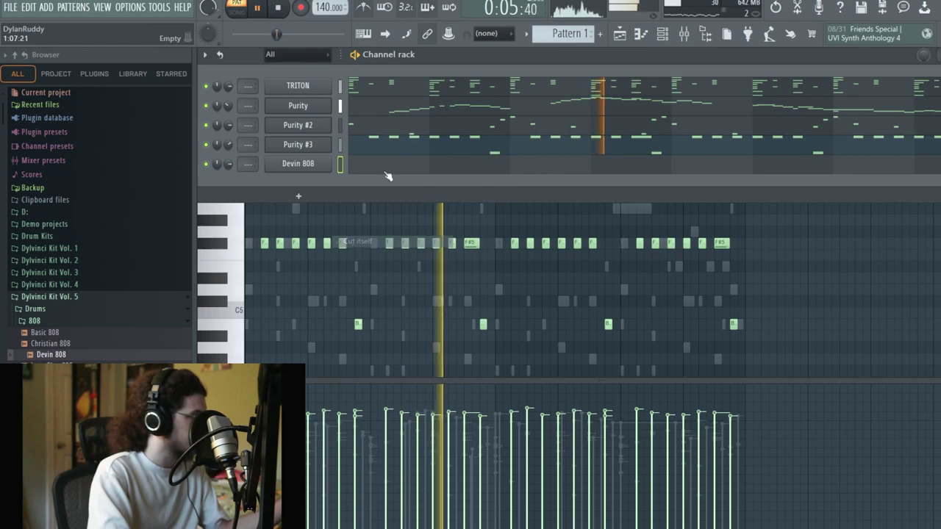
Draw a two-bar 808 line with a short E3 and a long F#3 note, and duplicate it through bar 8.
scroll(275, 232, down, 3)
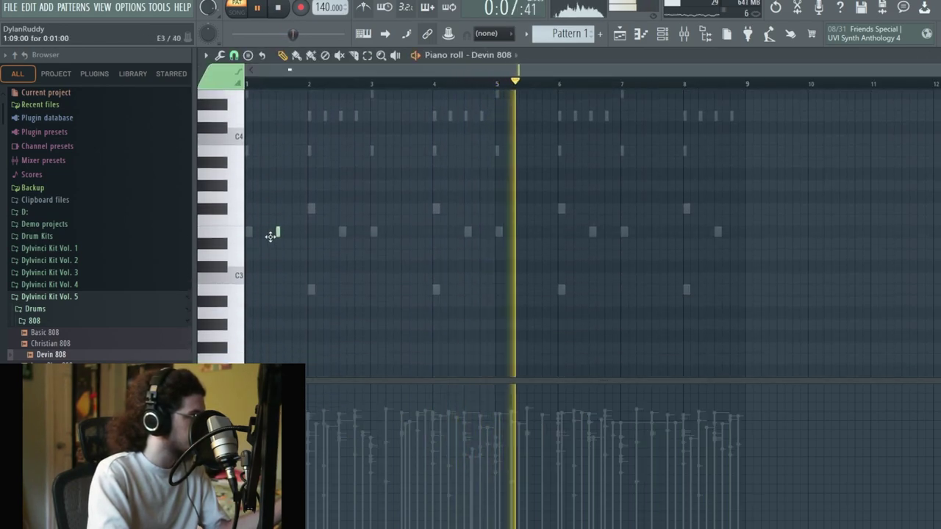
click(324, 209)
drag(326, 209, 369, 213)
key(ctrl+b)
key(ctrl+b)
key(ctrl+b)
Raise all the 808 notes by two octaves and set their velocity to 100%.
key(space)
key(ctrl+Up)
key(ctrl+Up)
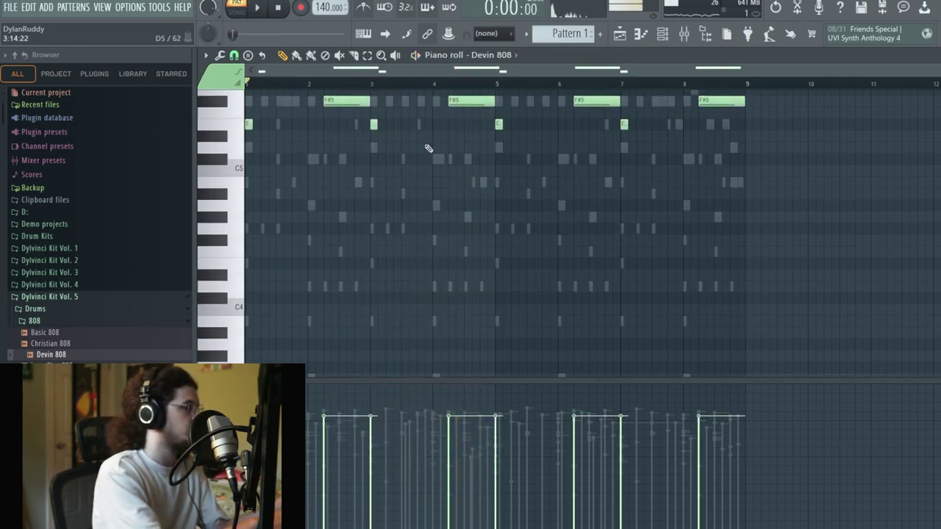
key(space)
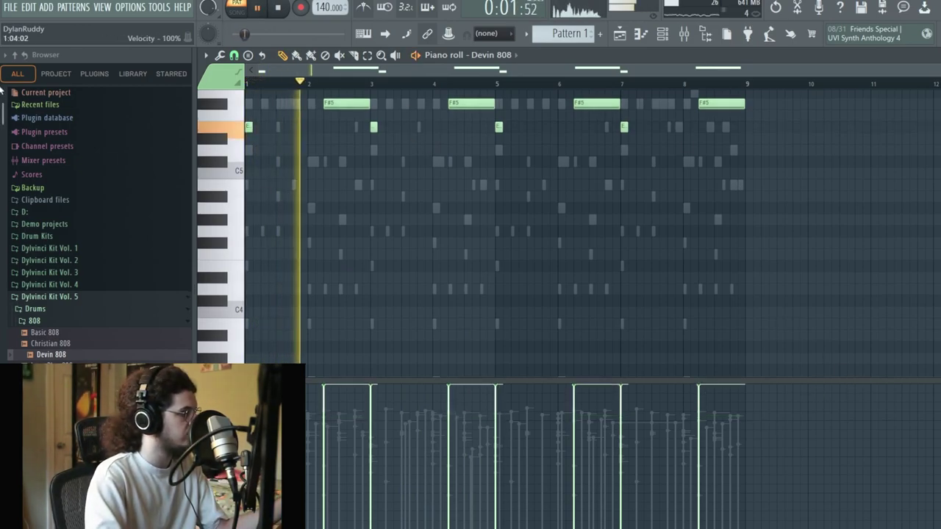
Audition samples in the kit's Clap, Snare, Rims folder and add Paris Hilton Clap as a new channel.
click(667, 35)
scroll(84, 273, down, 7)
click(94, 201)
scroll(100, 222, down, 1)
click(93, 301)
click(85, 321)
click(81, 341)
scroll(83, 340, down, 2)
click(88, 333)
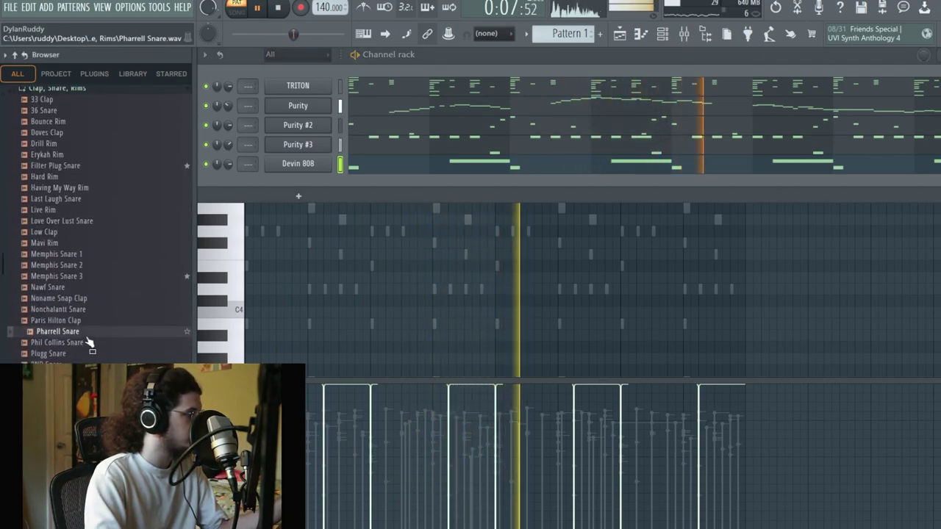
drag(86, 323, 275, 233)
Place C5 clap notes on the third beat of every bar from bar 1 to bar 8.
click(397, 188)
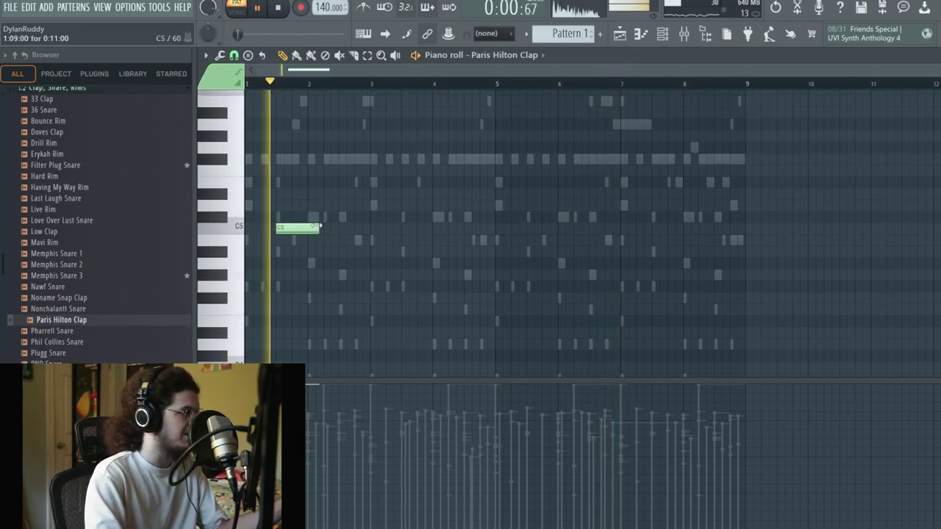
click(346, 227)
key(ctrl+b)
drag(368, 234, 412, 227)
ctrl+click(430, 186)
key(ctrl+q)
key(ctrl+b)
drag(519, 228, 543, 233)
ctrl+click(558, 193)
Add 33 Hihat from the kit's HiHats folder as a new channel and fill it with a hit every two steps.
click(662, 34)
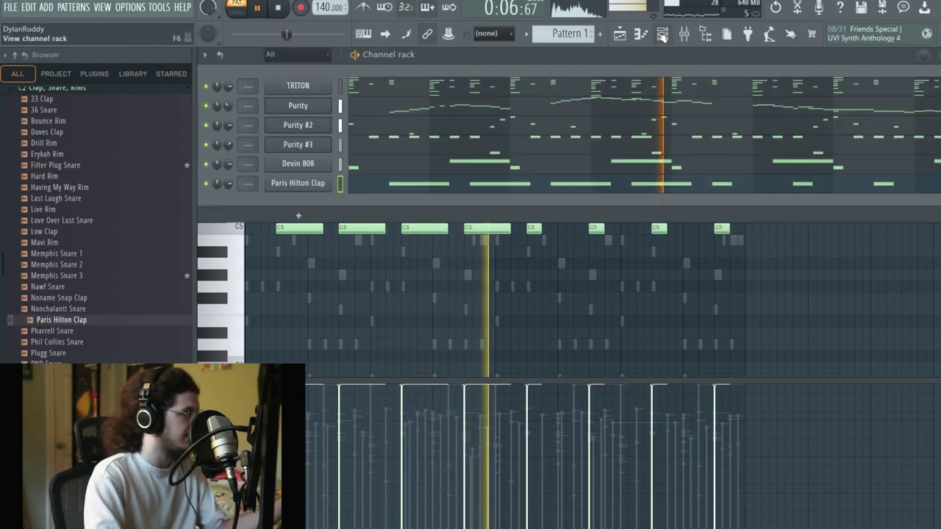
scroll(115, 292, up, 4)
click(72, 221)
click(69, 256)
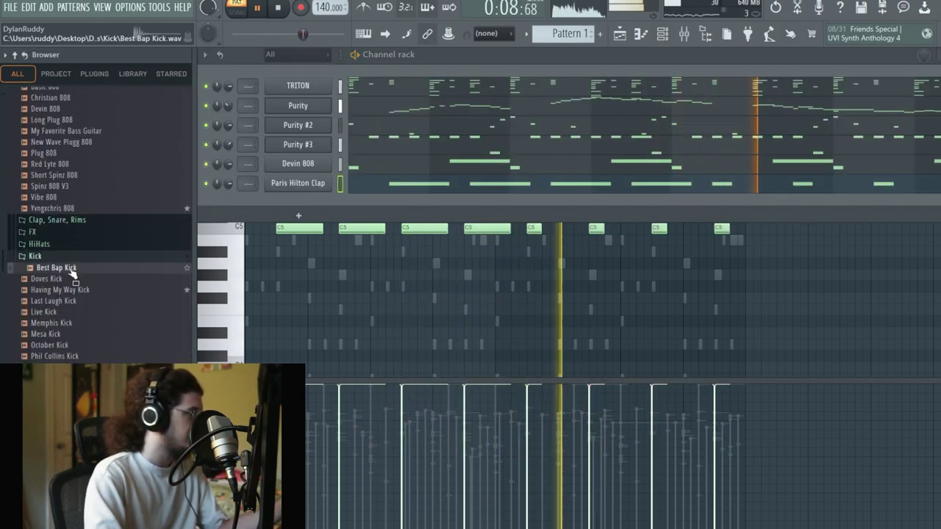
click(69, 245)
drag(66, 256, 283, 204)
right_click(294, 203)
click(542, 239)
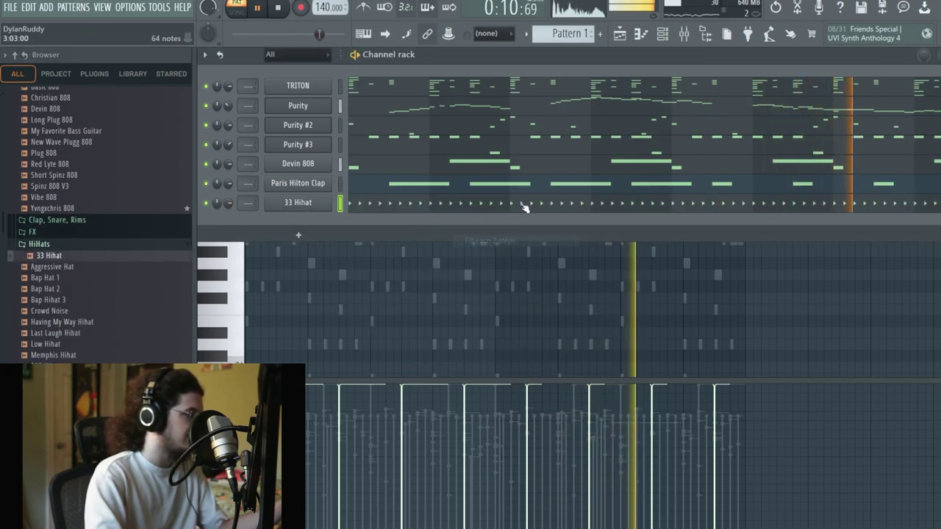
Add quick extra hi-hat hits at the start of bars 1 and 2 and delete the hats from bar 3 onward.
key(F6)
scroll(252, 251, up, 4)
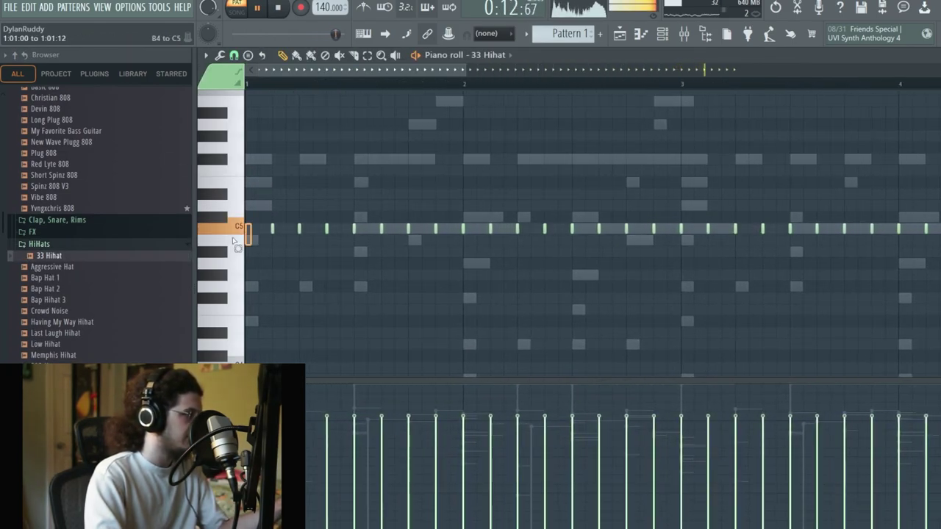
scroll(276, 227, down, 2)
drag(332, 224, 338, 235)
key(ctrl+b)
key(ctrl+b)
drag(395, 225, 727, 167)
drag(806, 167, 935, 140)
key(Delete)
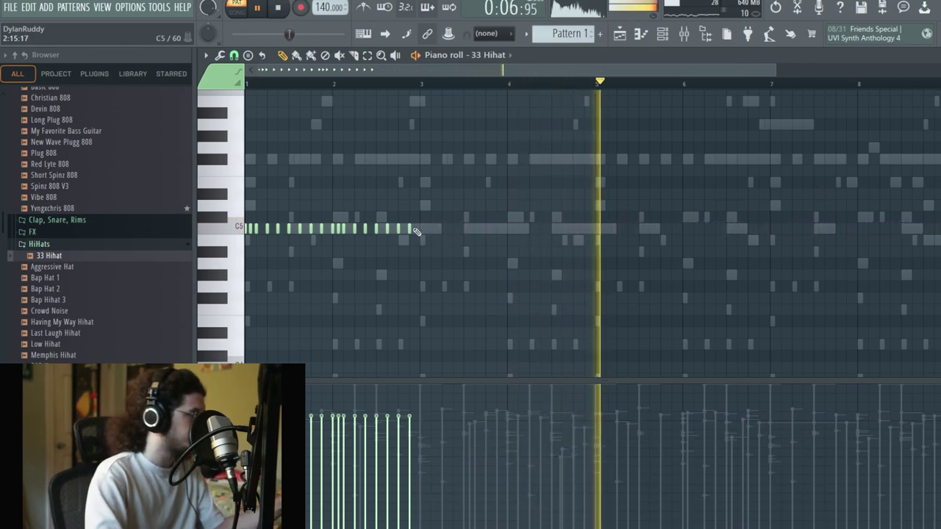
Add a longer C5 hi-hat note at the end of bar 2 and duplicate the two-bar pattern through bar 8.
key(ctrl+b)
key(ctrl+b)
key(ctrl+b)
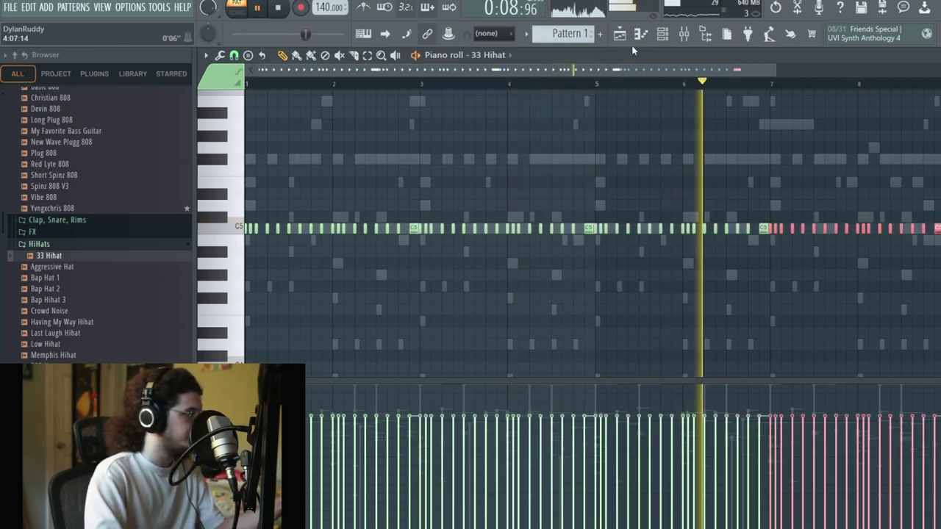
Add a fourth Purity channel from the recent files and load the Trance Bleep 3 preset from its Fast Synth category.
key(F6)
scroll(69, 147, up, 10)
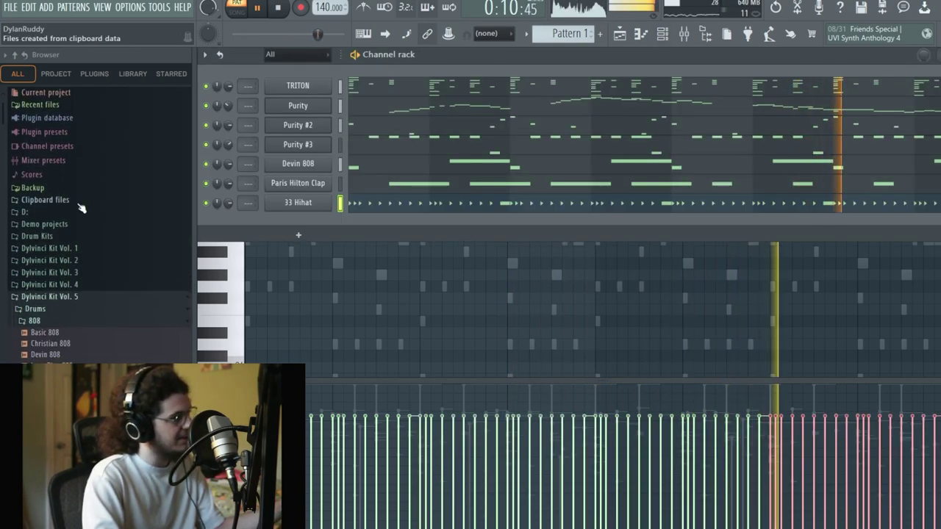
click(67, 118)
click(58, 105)
drag(49, 139, 338, 244)
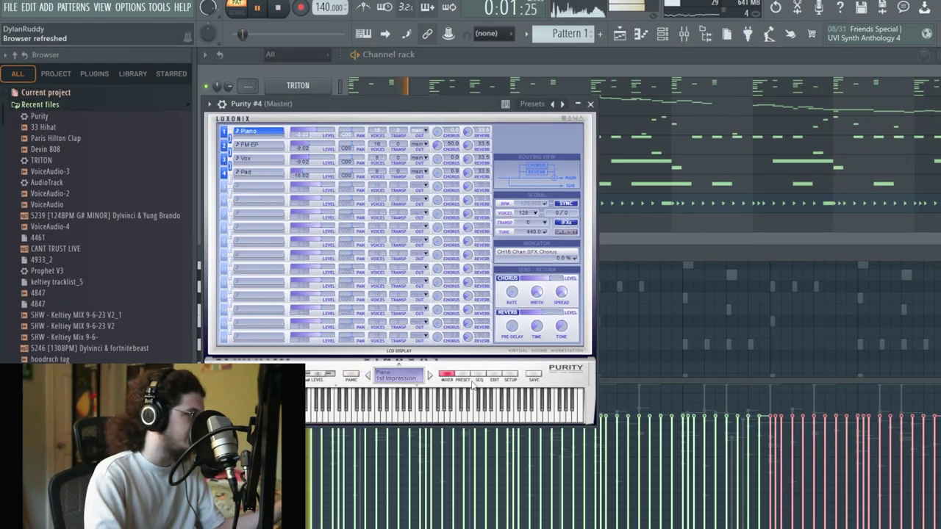
click(464, 375)
click(545, 255)
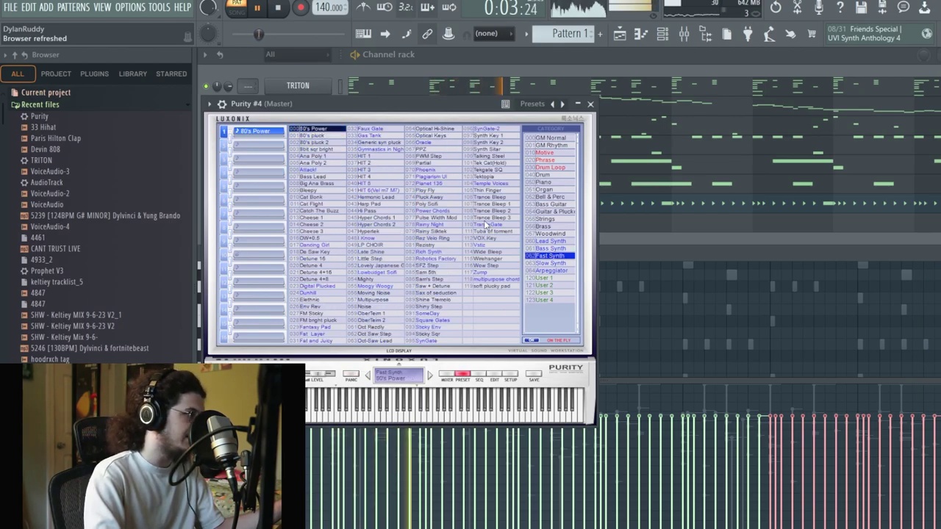
click(331, 93)
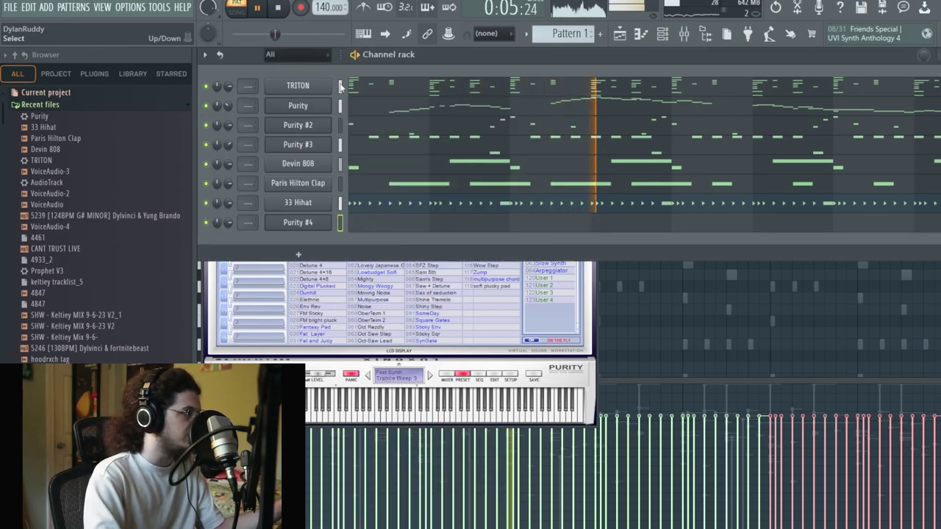
Copy the TRITON chord notes into the Purity #4 channel.
click(339, 86)
click(377, 230)
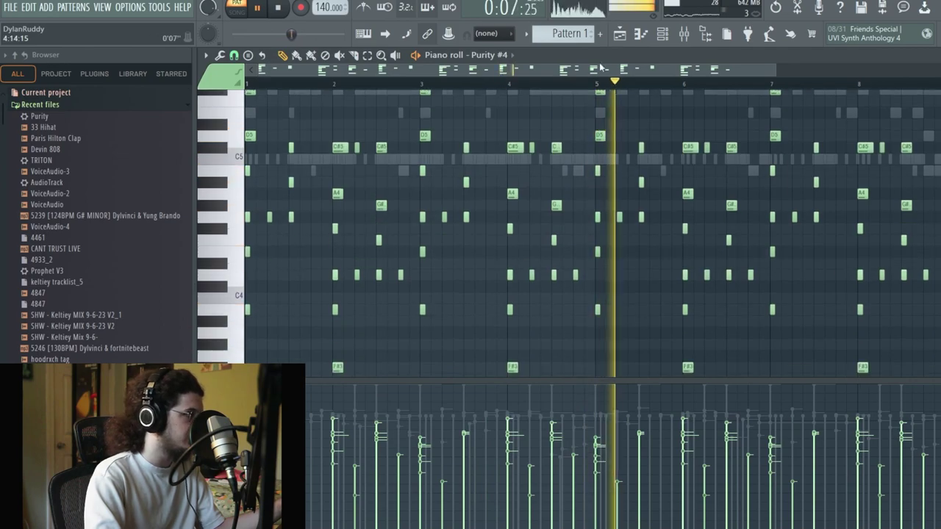
click(646, 53)
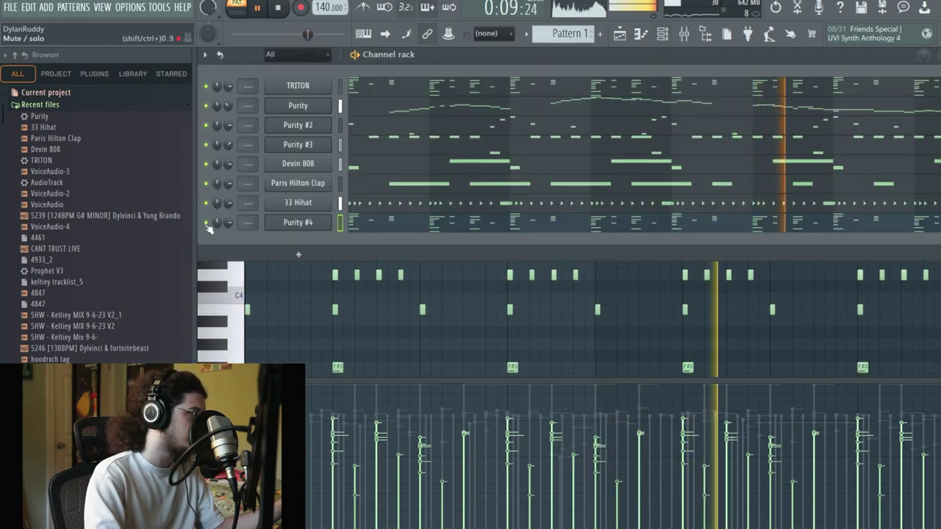
Audition other Fast Synth presets on Purity #4 and switch it to Cat Flight.
click(297, 222)
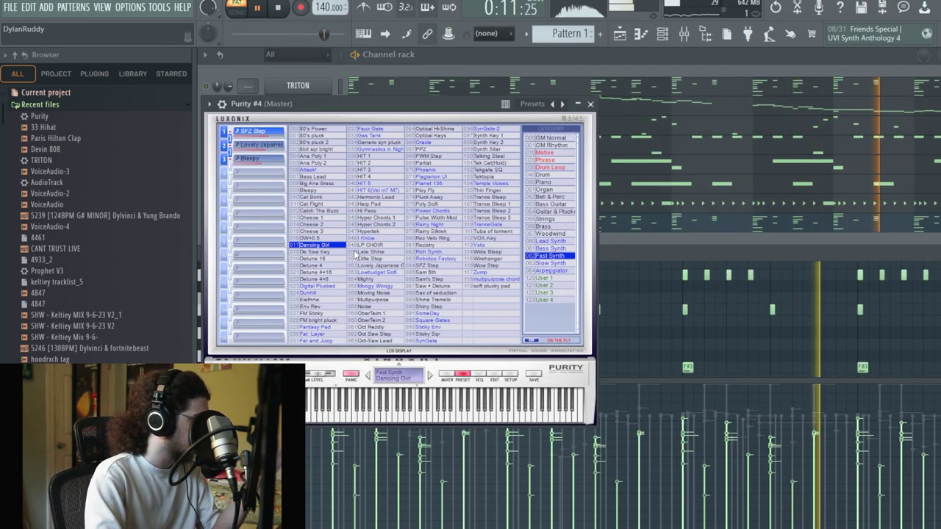
click(331, 205)
click(247, 74)
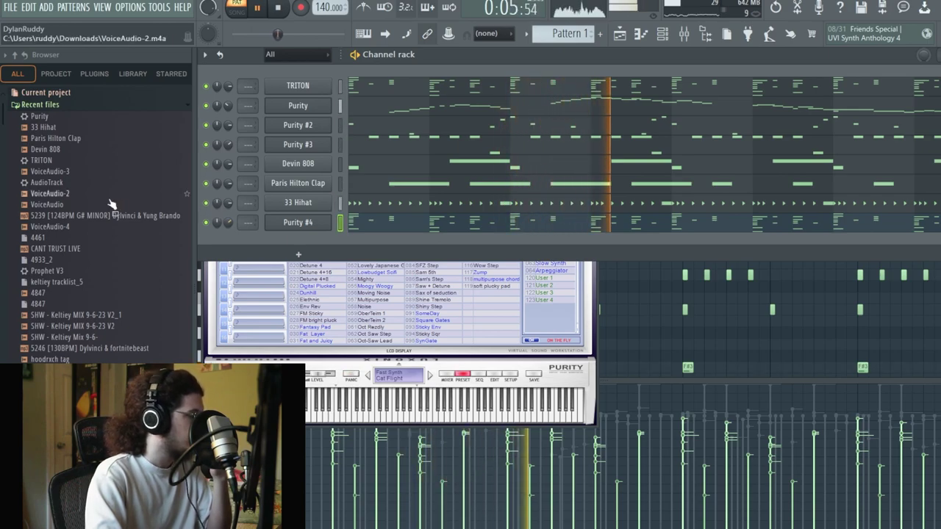
Try Dylvinci 808 4 in place of the Devin 808 sample and replace it with Long Plug 808 from the recent files.
scroll(111, 203, down, 15)
drag(73, 358, 303, 163)
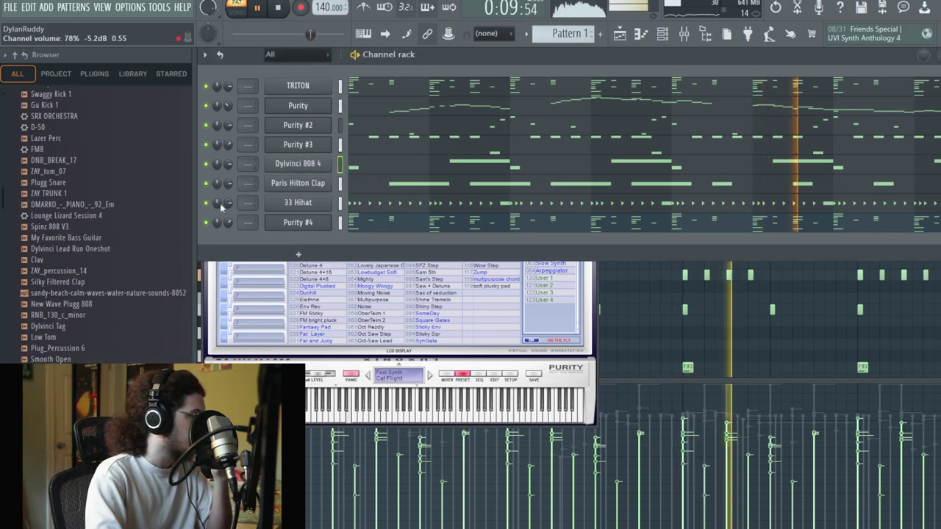
drag(74, 373, 299, 165)
Run the articulator on the Long Plug 808 notes to extend each one to the start of the next.
click(423, 162)
key(alt+r)
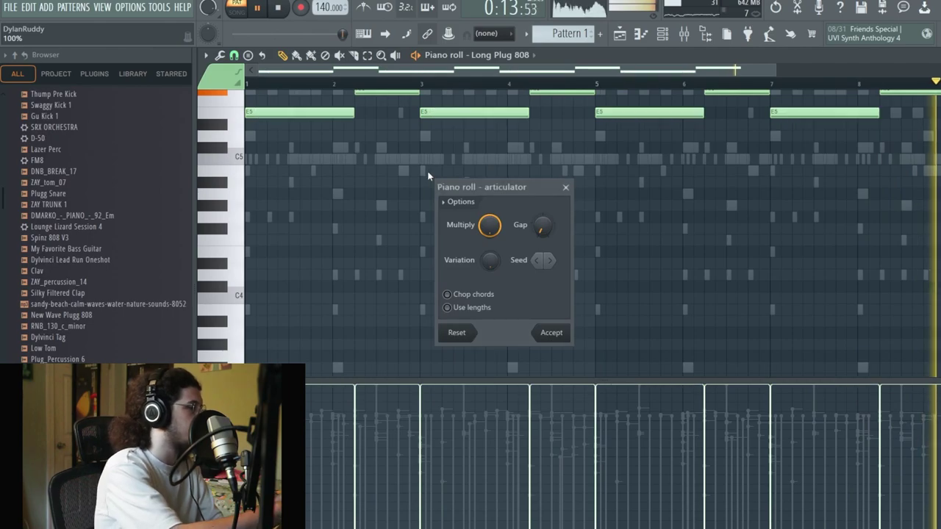
click(550, 333)
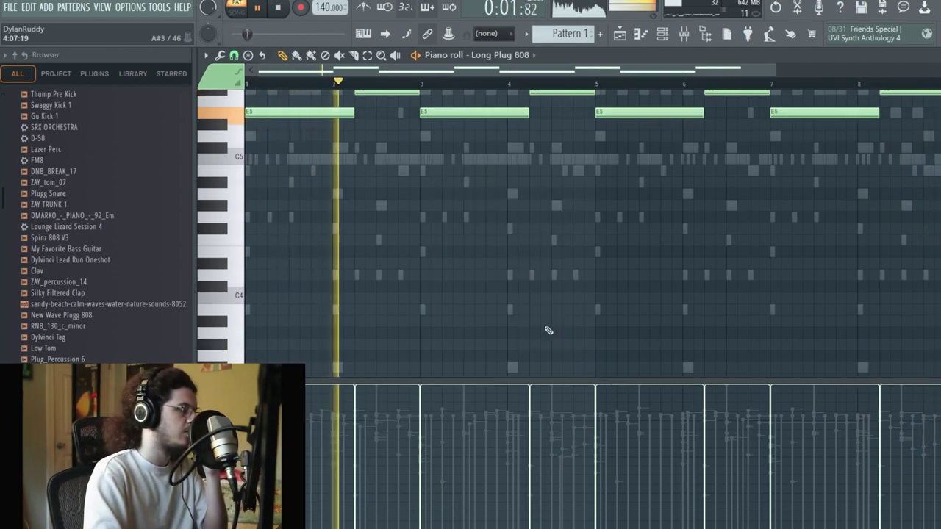
Delete the four higher notes from the Long Plug 808 line, keeping only the E5 notes.
scroll(527, 312, up, 3)
right_click(389, 189)
right_click(561, 190)
right_click(735, 190)
right_click(903, 193)
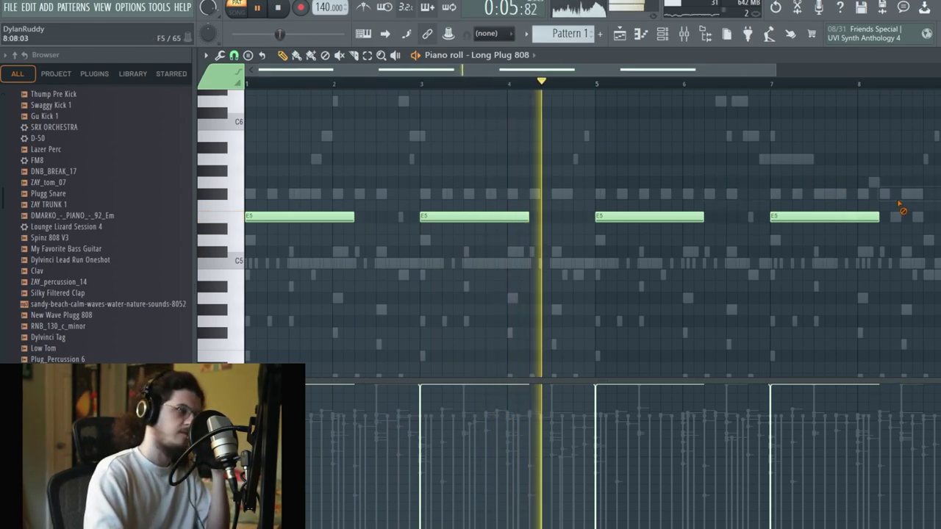
Shorten the E5 notes in bars 1, 3 and 7 and fill the rest of bars 3 and 4 with B4 notes.
key(space)
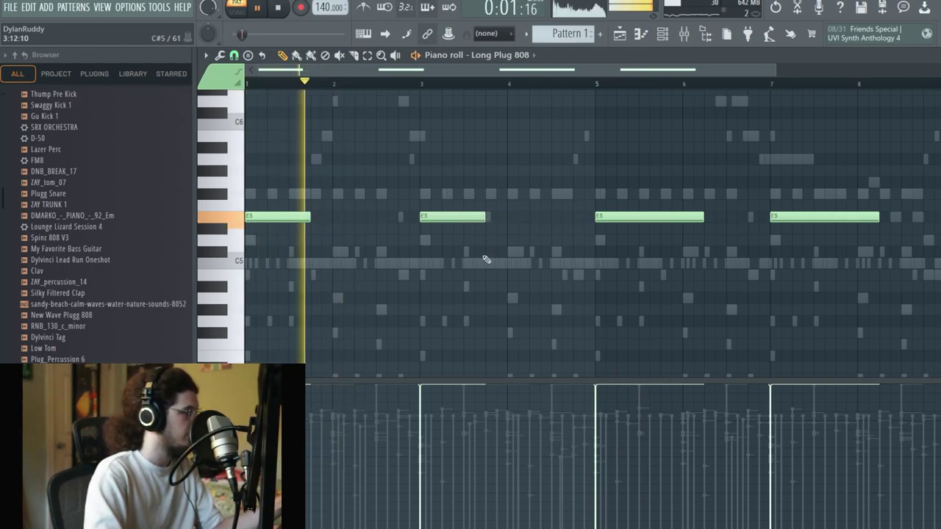
click(488, 274)
drag(864, 222, 835, 221)
click(838, 275)
drag(554, 276, 593, 274)
key(space)
Clear the 808 notes from bars 5 to 8 and duplicate the first four bars of the 808 line there.
right_click(683, 216)
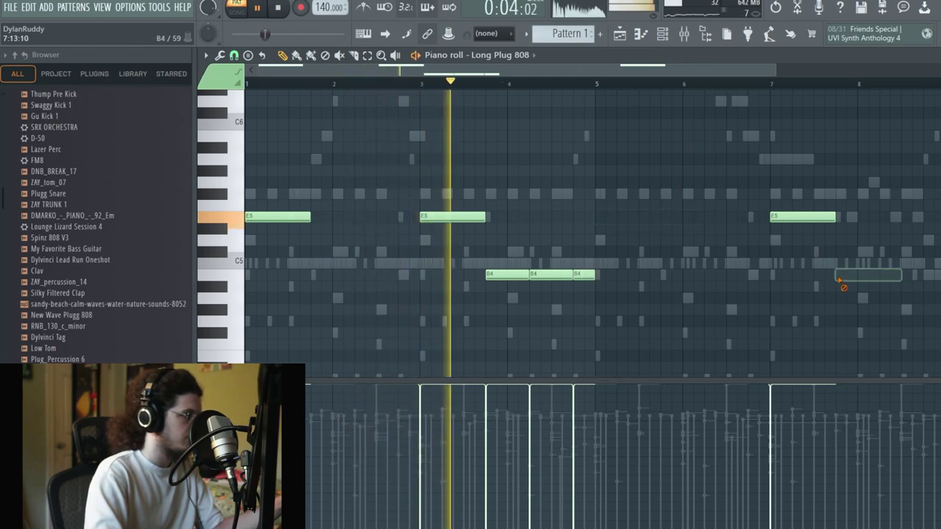
right_click(845, 275)
right_click(801, 216)
key(ctrl+b)
key(ctrl+d)
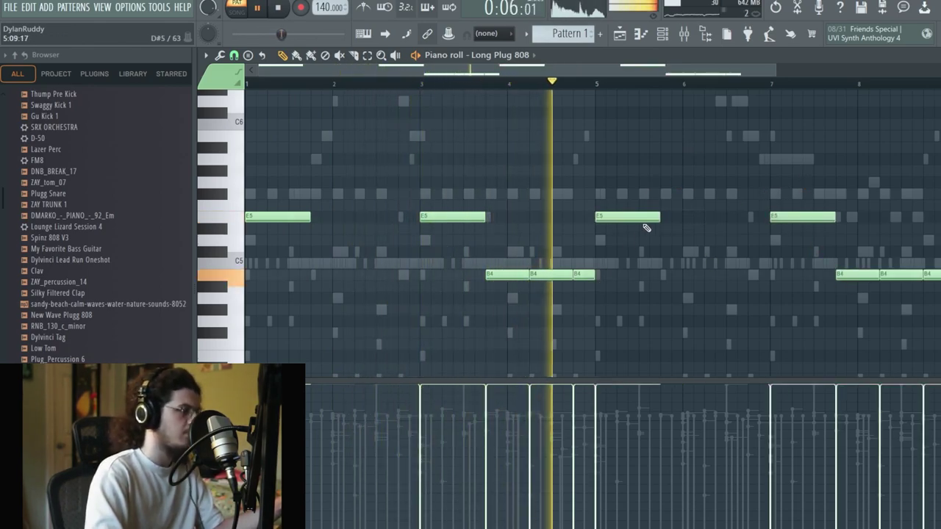
Shorten the second-last B4 note and shift the last one earlier in bars 4 and 8 of the 808 line.
drag(573, 279, 559, 275)
ctrl+click(563, 277)
right_click(608, 262)
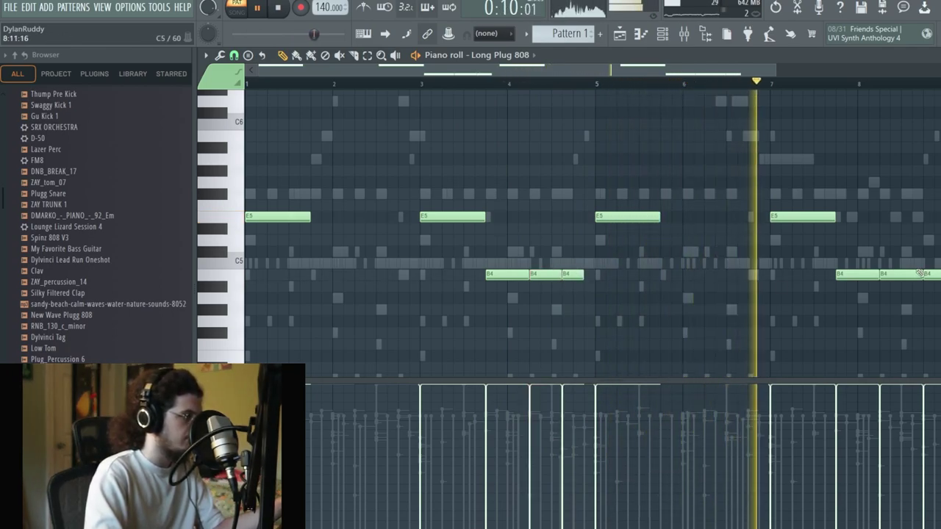
drag(922, 275, 913, 275)
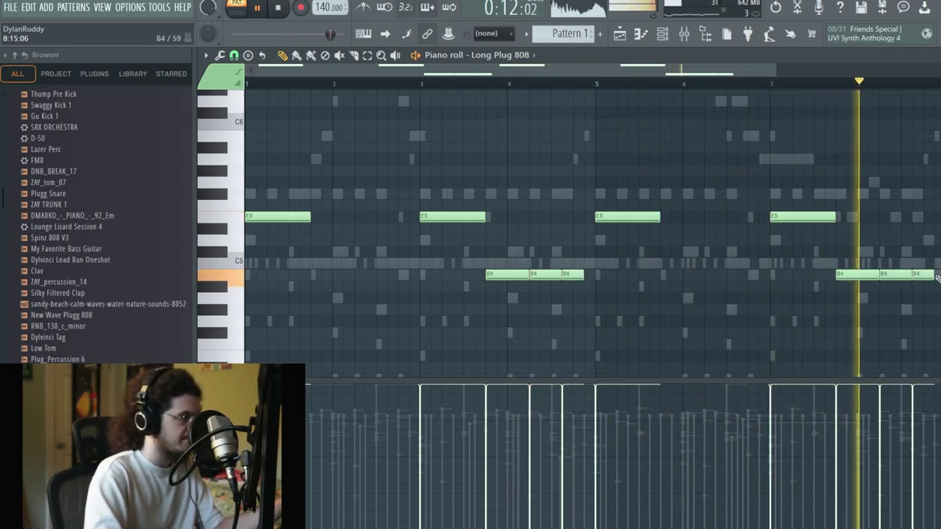
Place Pattern 1 at bar 1 on Track 1 of the playlist and transpose the pattern down two semitones.
key(F5)
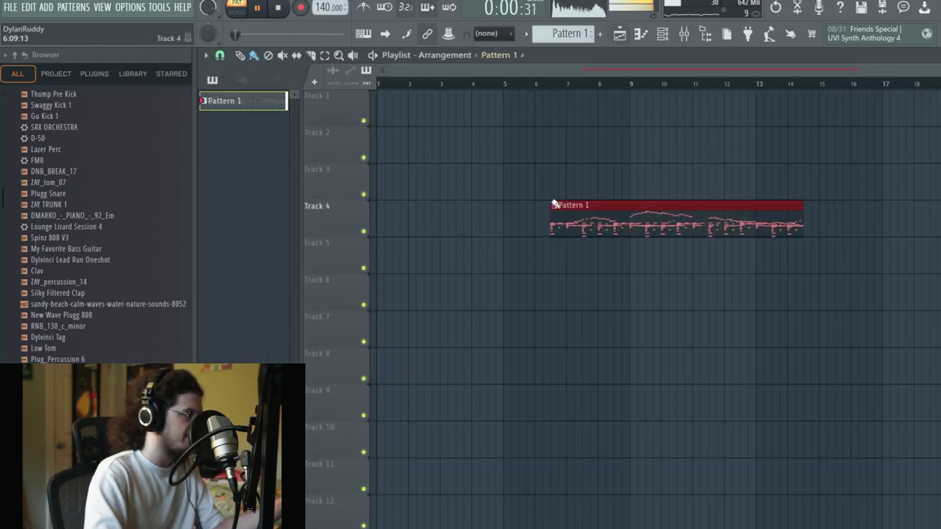
click(662, 35)
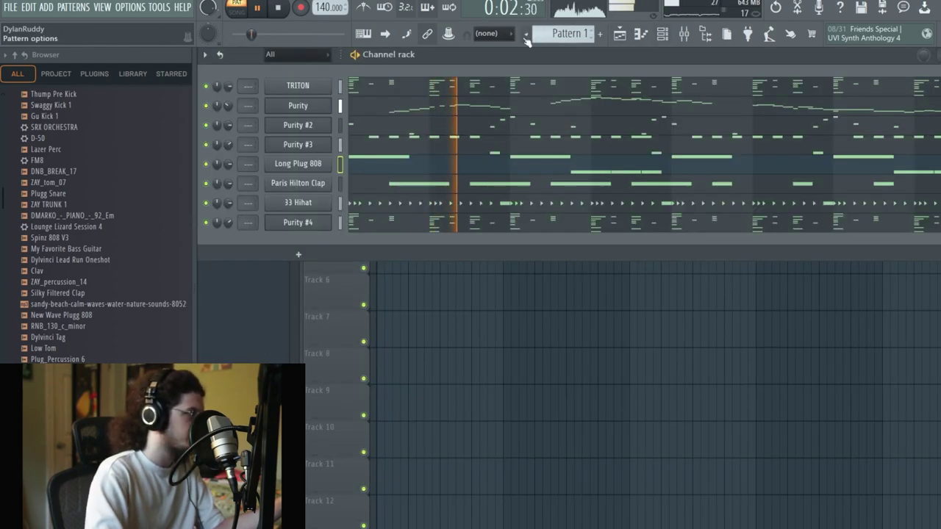
click(562, 33)
click(616, 144)
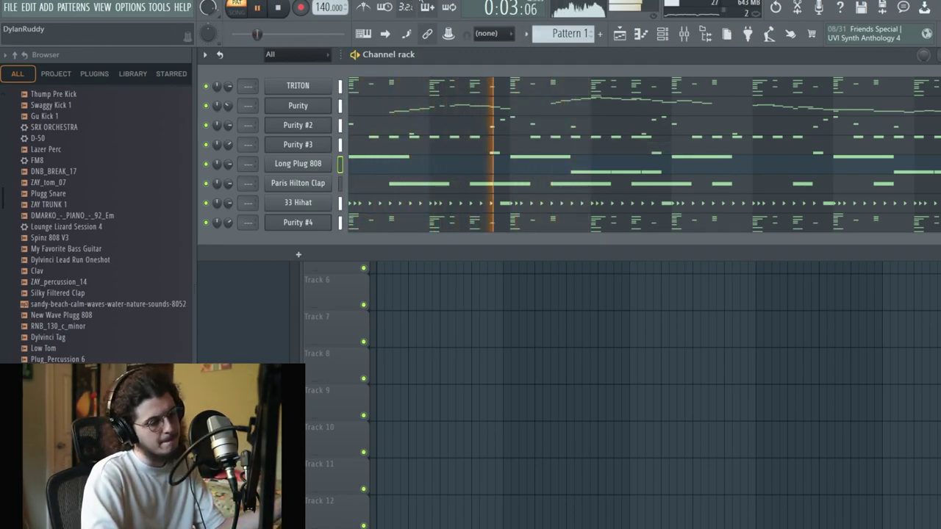
Raise the 33 Hihat and Paris Hilton Clap notes back up to C5.
click(377, 206)
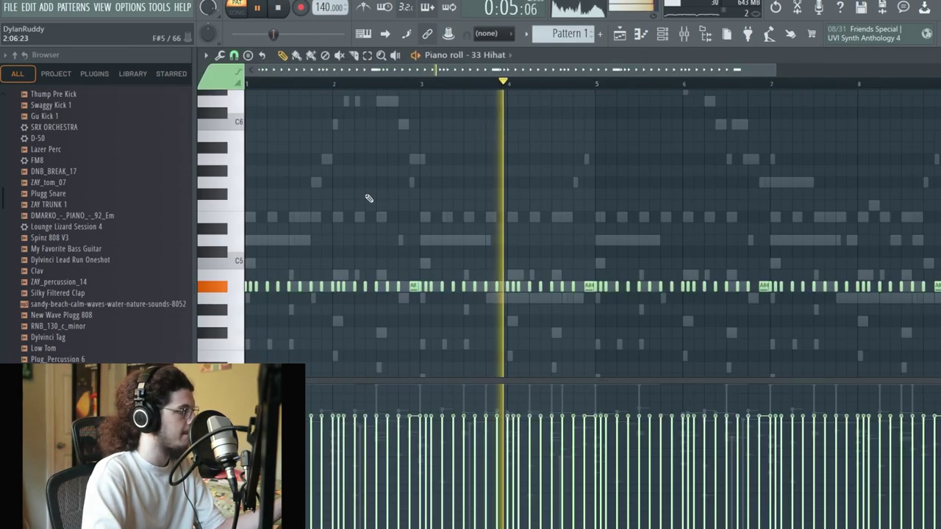
click(474, 54)
click(500, 128)
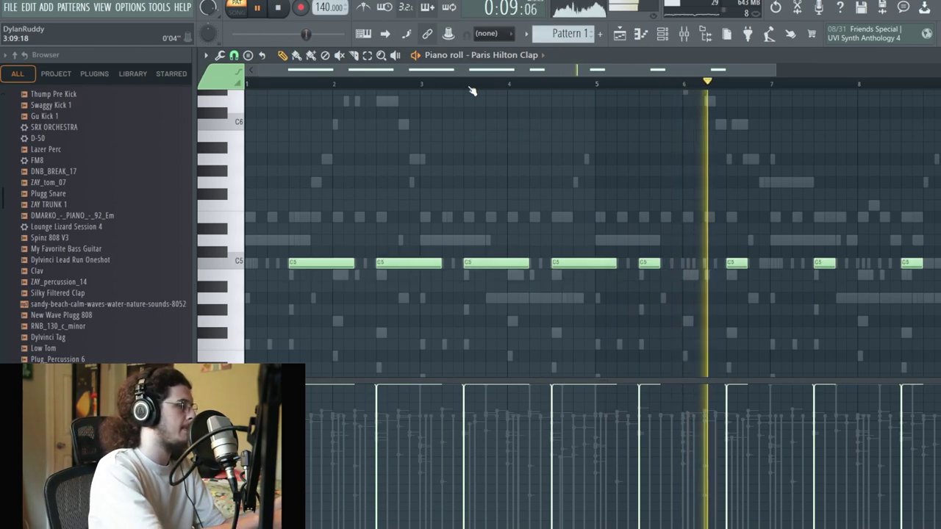
Add Dylvinci Lead Run Oneshot from the recent files as a new channel and enter an A#4 note at bar 1.
click(661, 38)
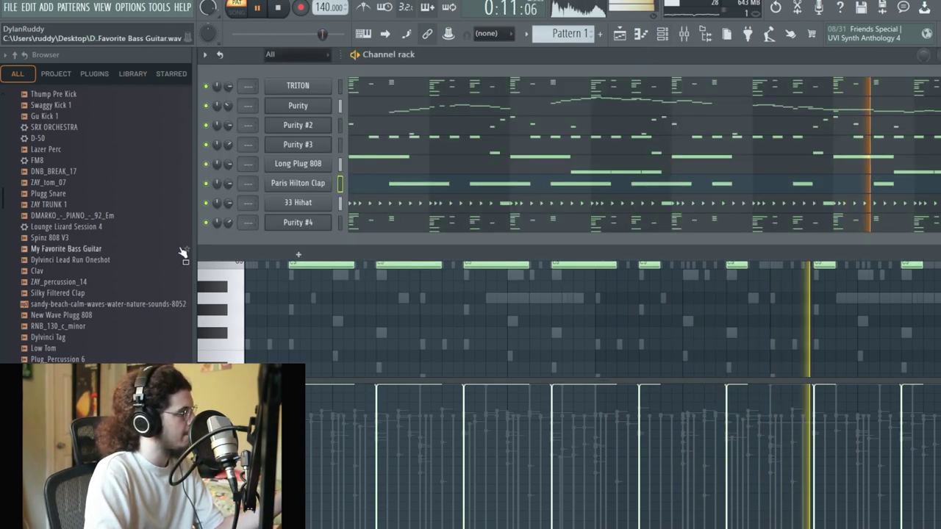
drag(74, 259, 307, 247)
key(F7)
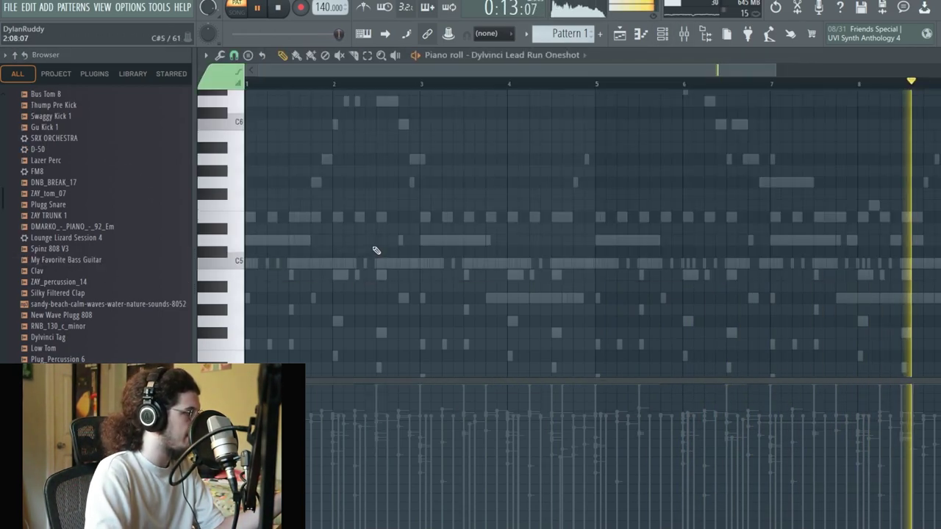
drag(254, 298, 201, 303)
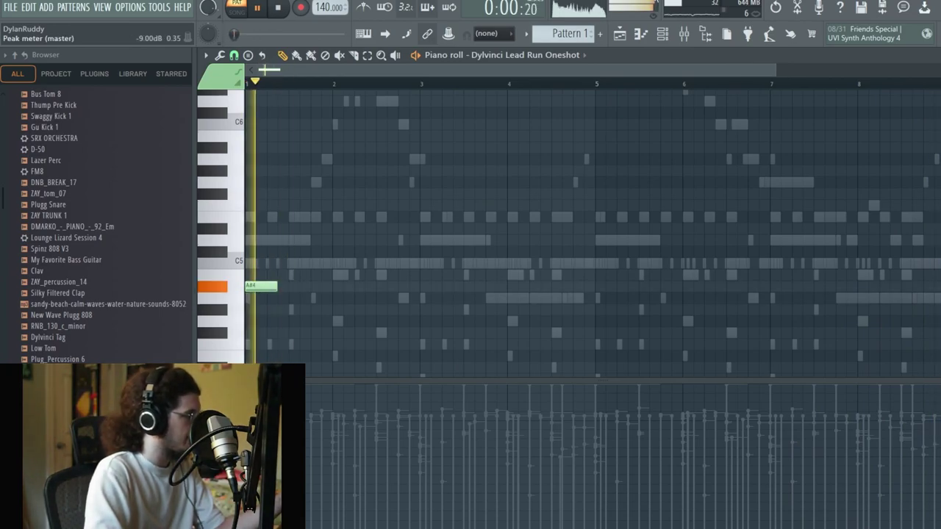
Normalize and reverse the Dylvinci Lead Run Oneshot sample and add a second A#4 note at bar 5.
click(675, 36)
click(304, 239)
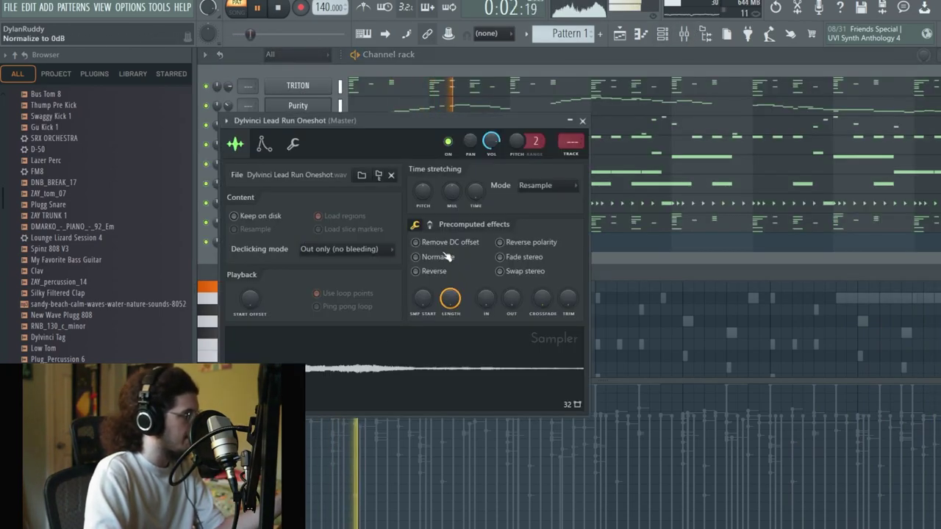
click(416, 256)
key(space)
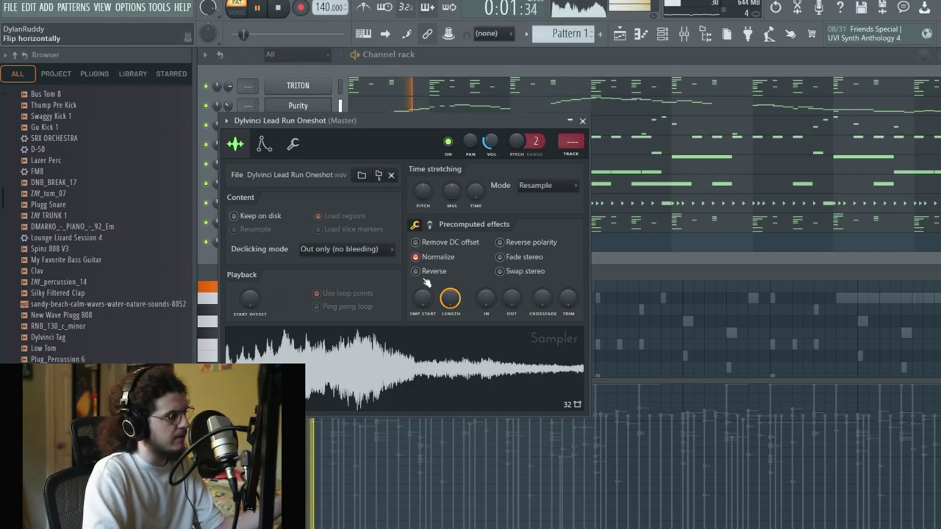
click(417, 271)
click(630, 351)
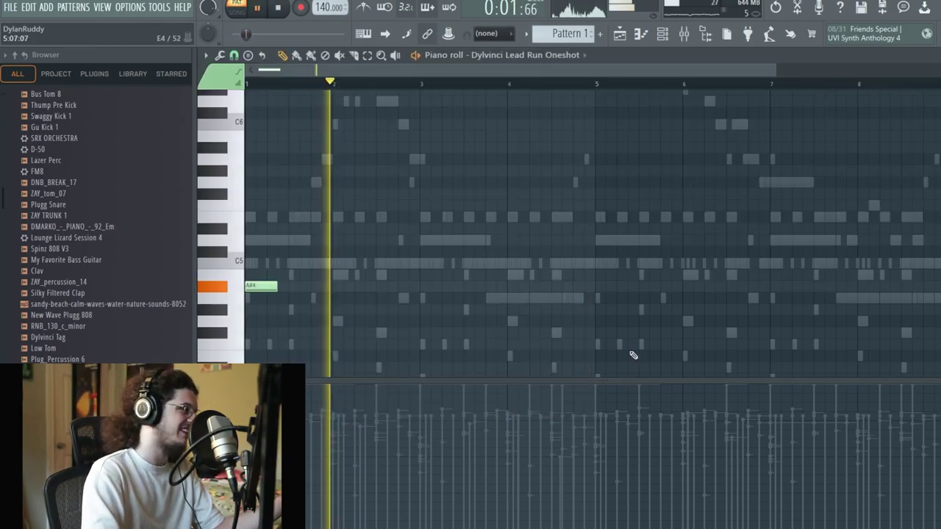
click(599, 286)
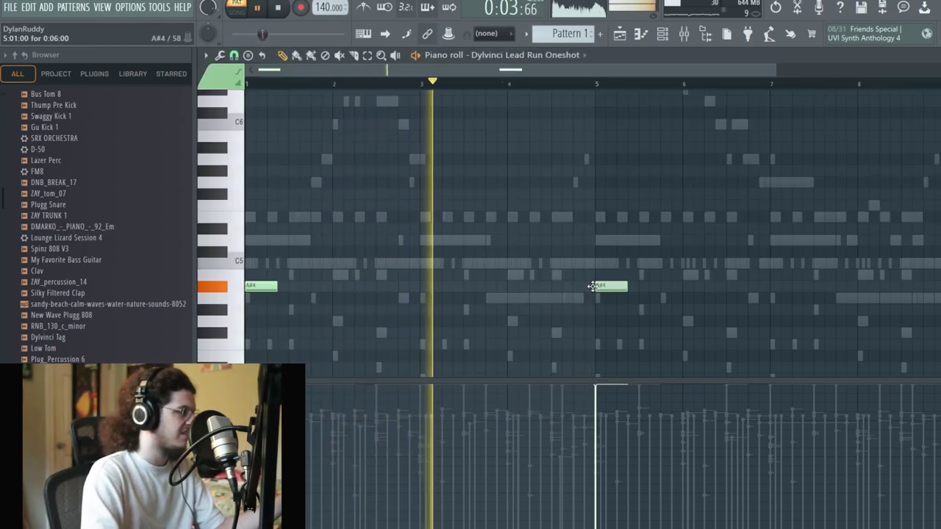
Look through the recent files for more sounds, previewing Smooth Open and hoodrxch tag.
click(662, 33)
scroll(78, 311, down, 2)
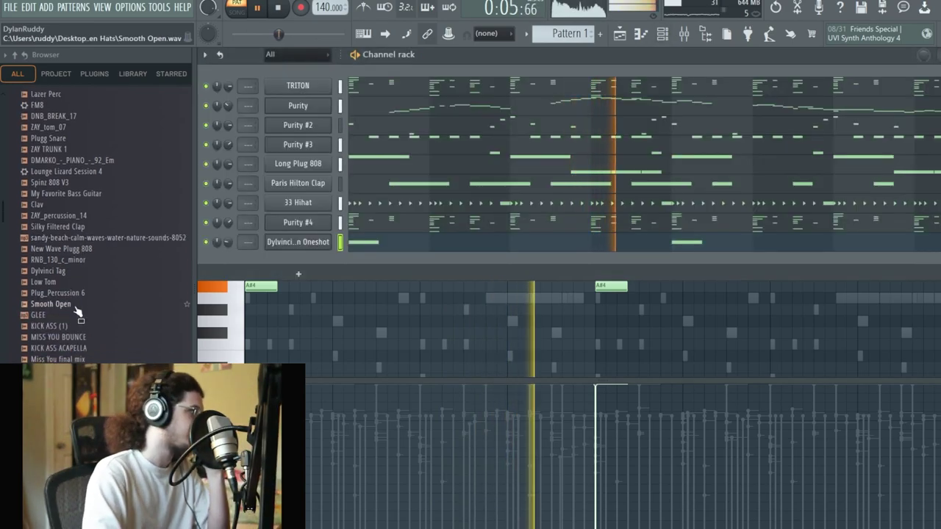
click(618, 34)
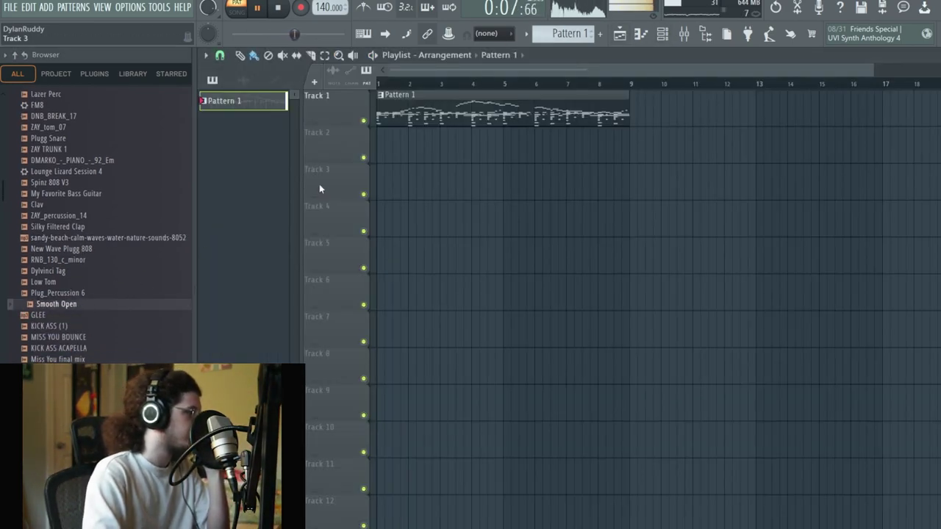
scroll(34, 329, up, 4)
scroll(88, 265, up, 7)
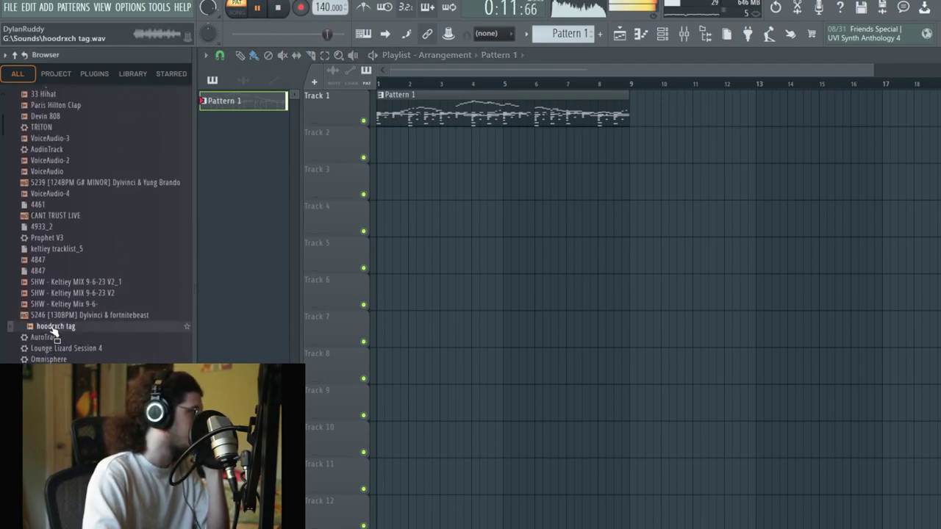
scroll(55, 332, up, 2)
Transpose the whole of Pattern 1 upward.
click(663, 34)
right_click(565, 34)
click(619, 147)
text(+)
key(Return)
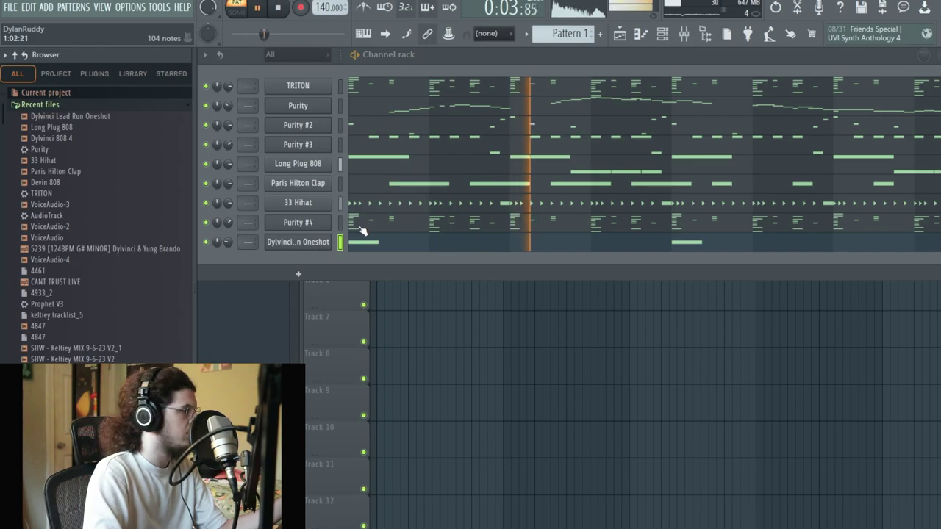
Transpose Pattern 1 up by one semitone.
click(527, 34)
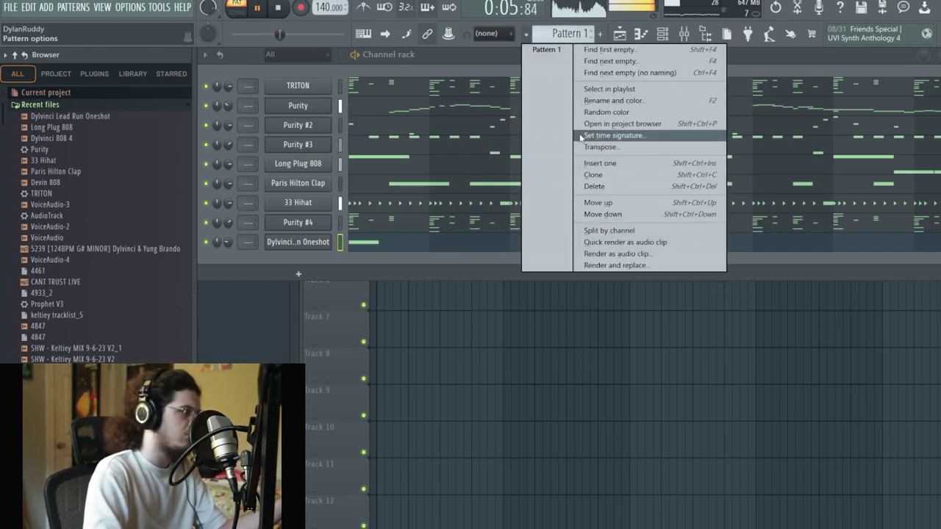
click(588, 147)
text(+1)
key(Return)
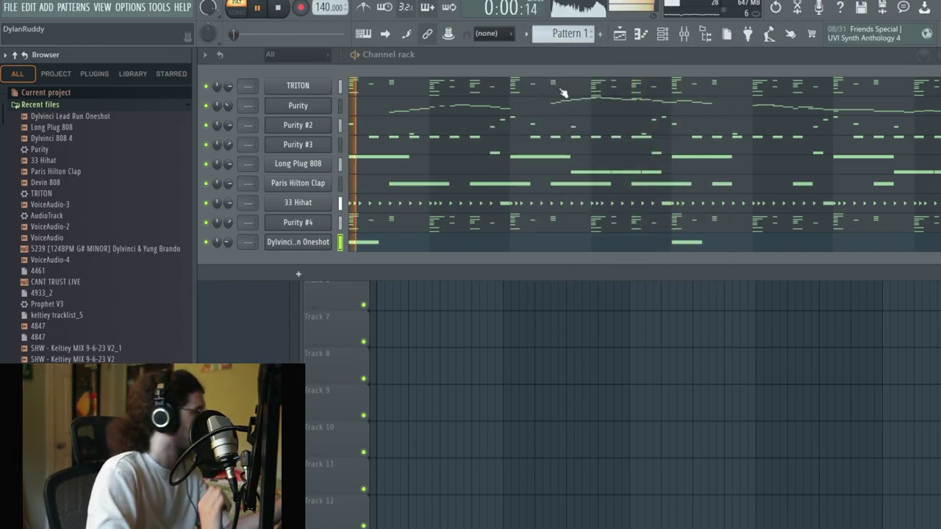
Transpose Pattern 1 down by one semitone and restart playback to hear it.
click(527, 36)
click(610, 144)
text(-1)
key(Return)
key(space)
key(space)
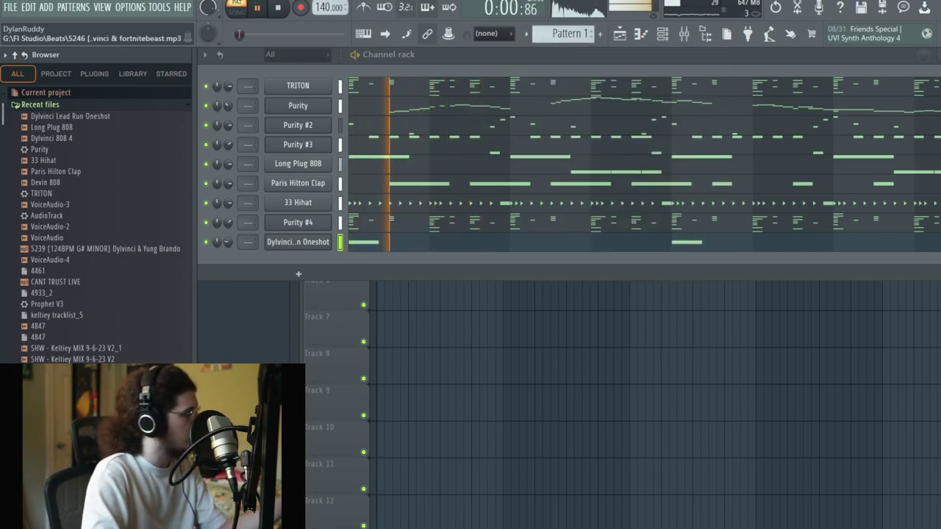
Place the hoodrxch tag sample at bar 2 on Track 2 of the playlist and switch playback to song mode.
drag(338, 317, 417, 158)
click(235, 14)
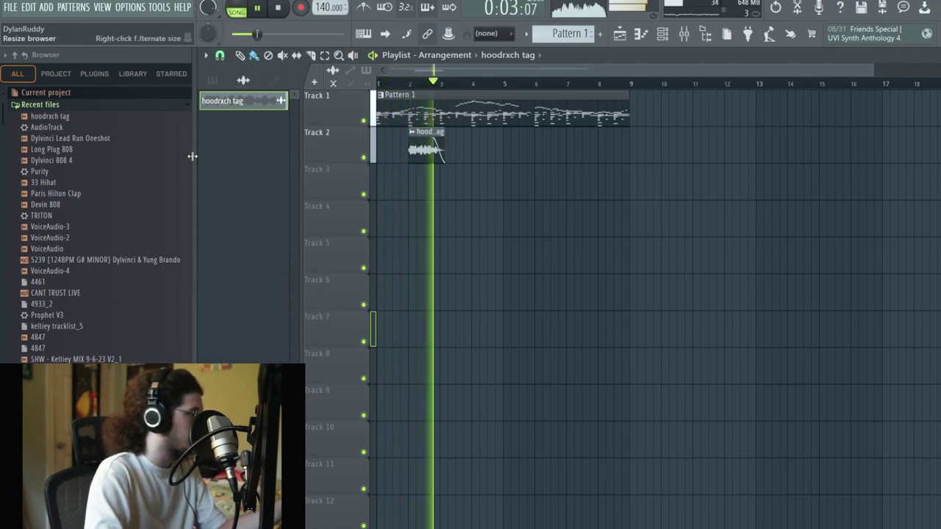
Add Dylvinci Tag from the Dylvinci Kit Vol. 5 Loops folder to Track 3, align it to bar 1 and play the arrangement.
click(16, 55)
click(51, 296)
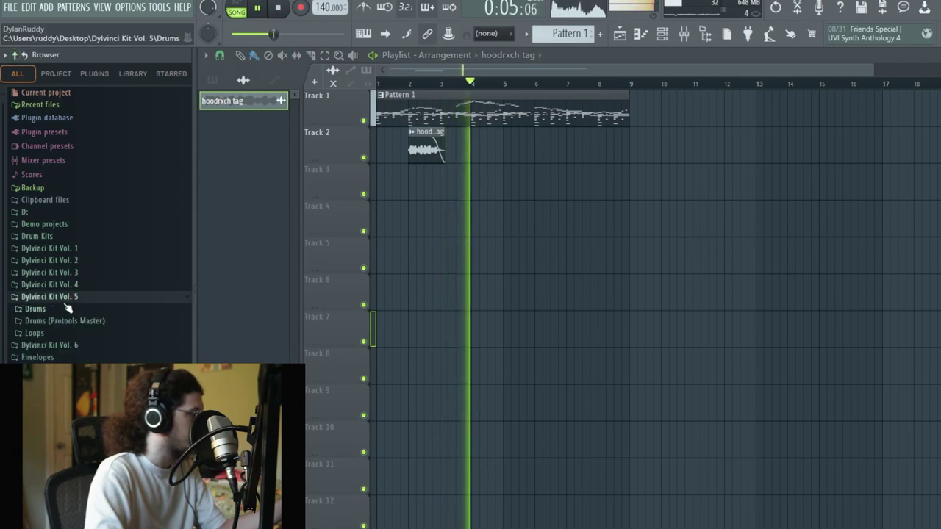
click(33, 332)
key(space)
drag(66, 441, 426, 193)
drag(474, 192, 429, 198)
key(space)
key(space)
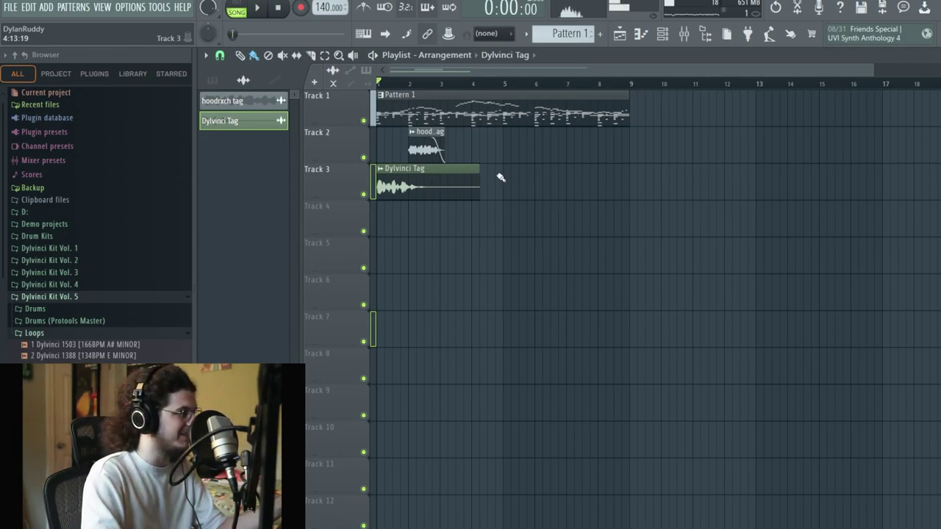
key(space)
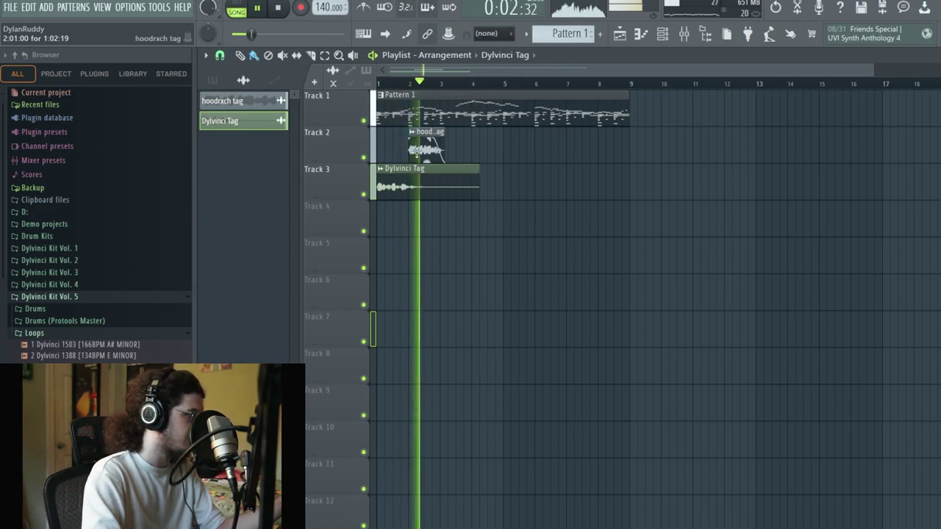
Duplicate the whole arrangement to bar 9 and delete the copied hoodrxch tag and Dylvinci Tag clips.
key(ctrl+a)
key(ctrl+b)
scroll(638, 236, down, 2)
key(ctrl+d)
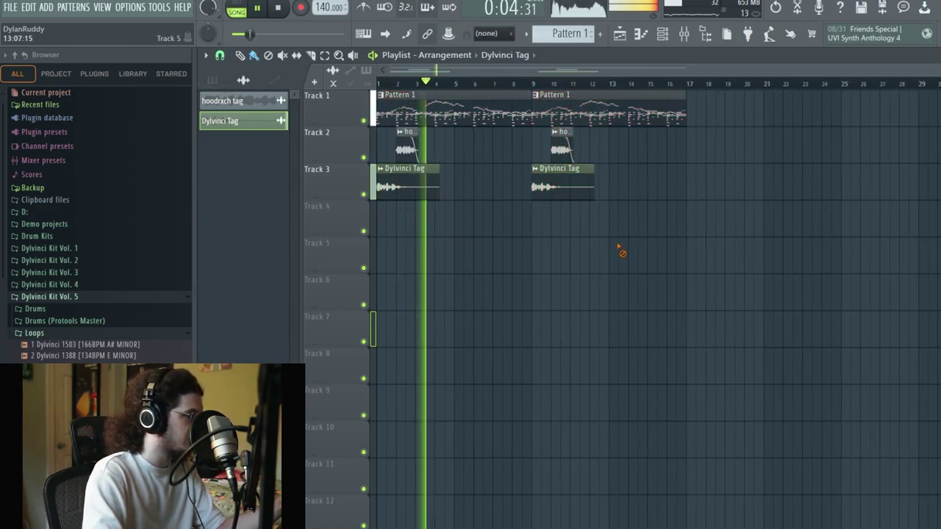
right_click(582, 184)
right_click(567, 152)
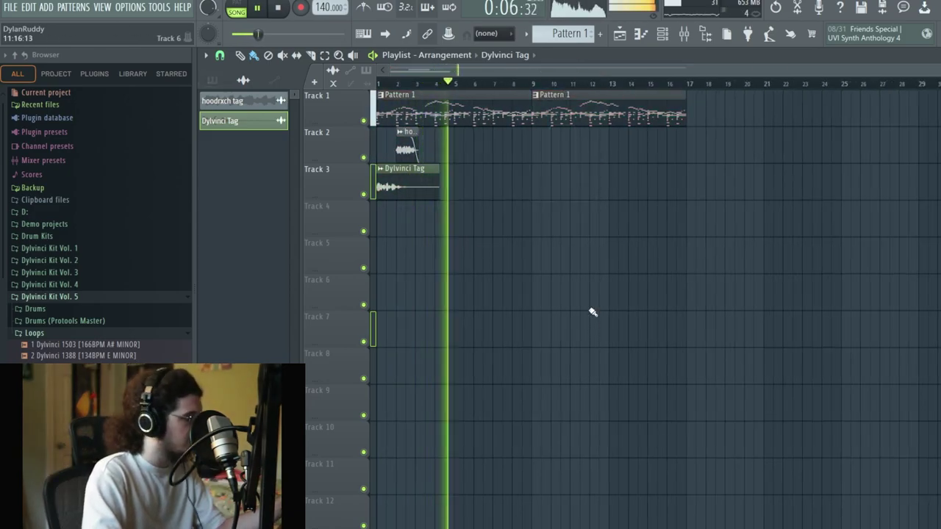
Open the Fruity Limiter in slot 4 of the Master mixer track to check the beat's level.
click(678, 35)
click(907, 155)
click(434, 175)
scroll(307, 338, down, 2)
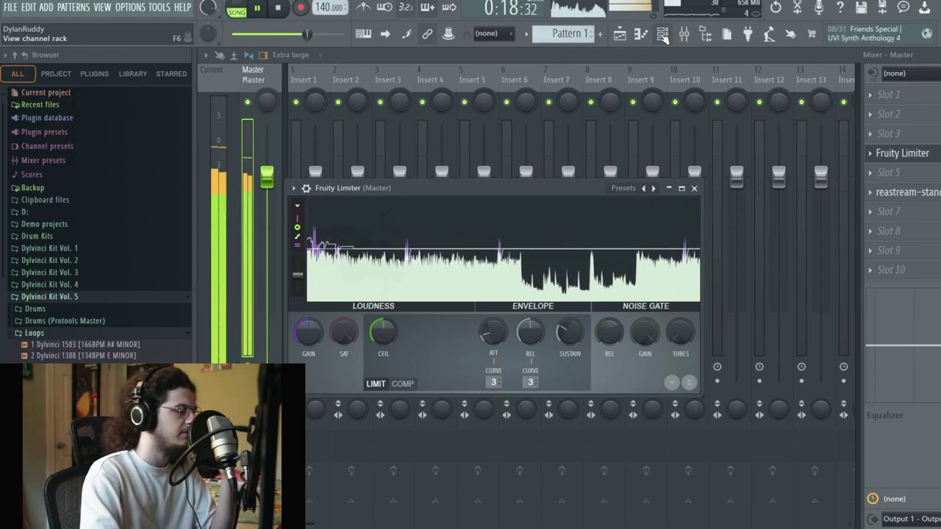
In the playlist, move the hoodrxch tag clip down to Track 12 along with the Dylvinci Tag clip.
click(620, 34)
drag(716, 366, 390, 145)
drag(594, 225, 389, 147)
drag(403, 181, 407, 523)
Split Pattern 1 by channel into separate instrument clips and rearrange the clips on the upper tracks.
click(526, 34)
click(606, 233)
scroll(500, 147, up, 1)
click(488, 141)
right_click(503, 159)
drag(435, 112, 426, 150)
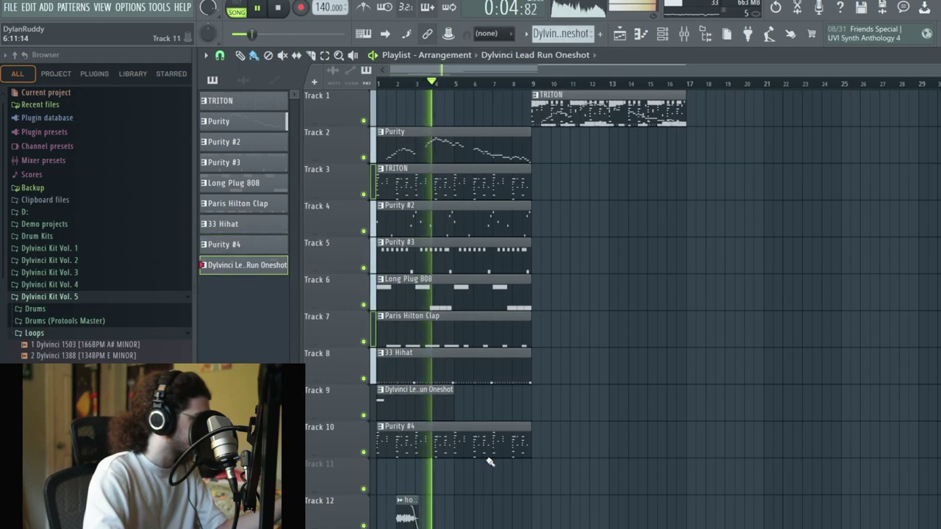
Move the Purity #4 clip from Track 10 to Track 1 and delete the TRITON clip at bar 9.
ctrl+click(556, 294)
drag(389, 440, 382, 107)
drag(605, 160, 588, 113)
key(Delete)
Duplicate the eight-bar instrument section three times, placing copies at bars 9, 17 and 25.
key(ctrl+b)
key(ctrl+b)
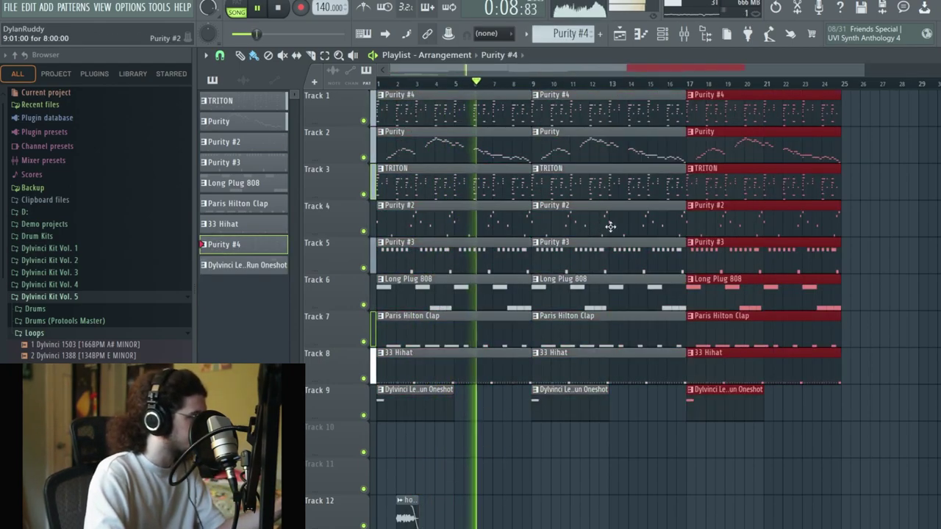
scroll(616, 103, down, 2)
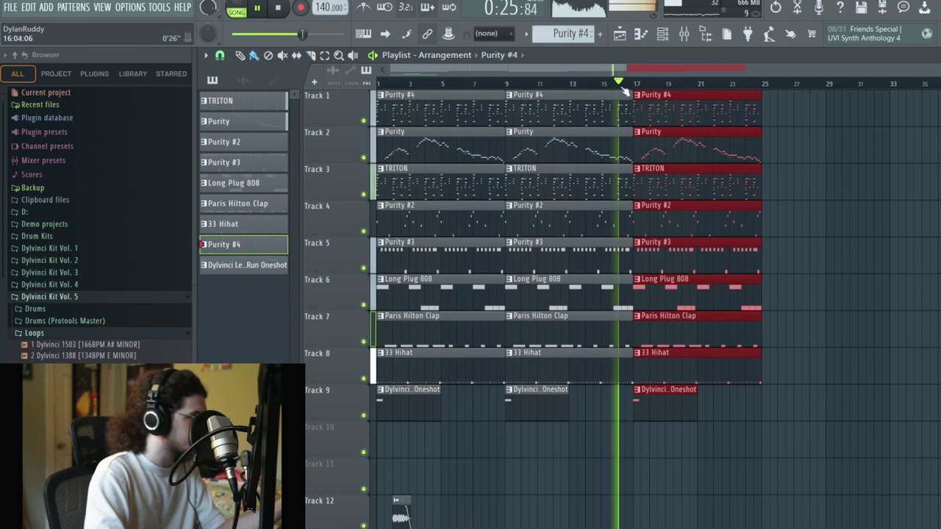
key(ctrl+b)
Delete the Purity clips on Track 2 and the Purity #3 clips on Track 5 from bar 17 to bar 32.
right_click(698, 147)
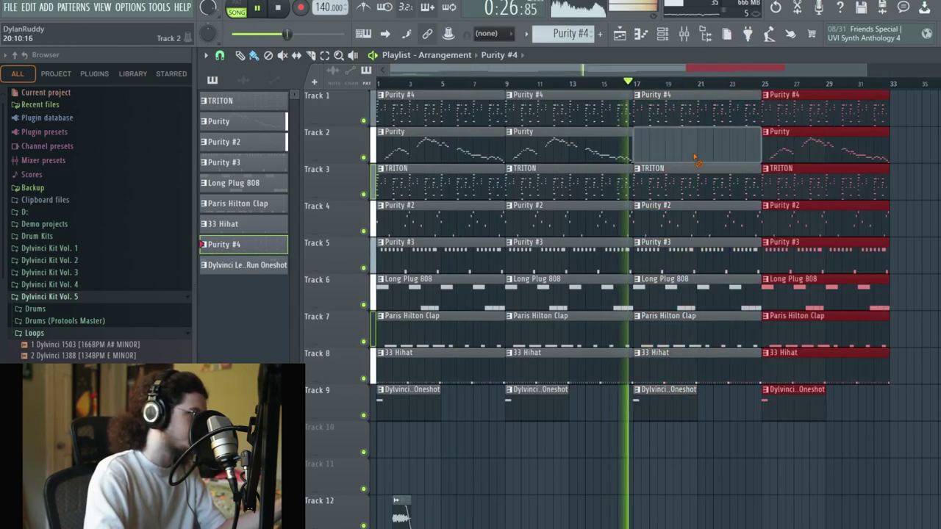
right_click(786, 155)
right_click(712, 260)
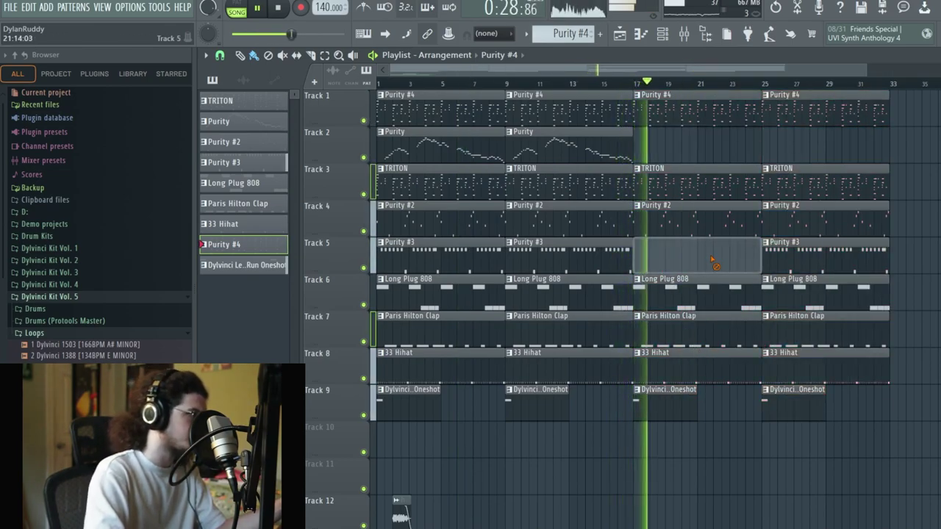
right_click(803, 256)
Move the hoodrxch tag clip up to Track 10 and the Dylvinci Tag clip up to Track 11.
scroll(806, 255, down, 1)
scroll(663, 445, down, 2)
drag(466, 500, 330, 409)
drag(396, 433, 391, 375)
Duplicate the full 32-bar arrangement twice, placing copies at bars 33 and 65.
drag(858, 435, 366, 101)
key(ctrl+b)
scroll(693, 292, down, 1)
key(ctrl+b)
scroll(808, 302, down, 1)
Delete the surplus clips after bar 81 and the last Purity #4 clip, and play the arrangement from bar 1.
drag(927, 342, 843, 170)
key(Delete)
right_click(904, 107)
drag(862, 71, 441, 76)
click(377, 83)
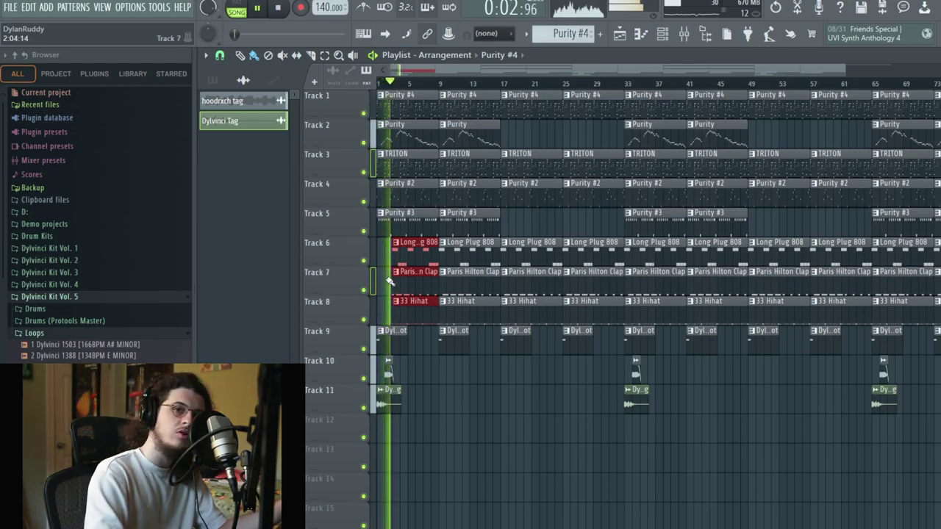
Try to trim the start of the opening Long Plug 808, Paris Hilton Clap and 33 Hihat clips.
scroll(395, 266, up, 2)
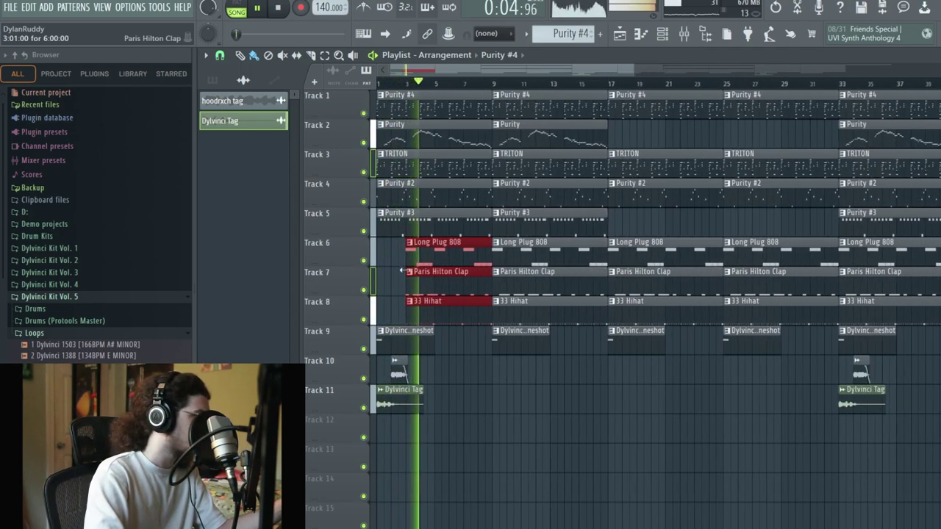
click(444, 346)
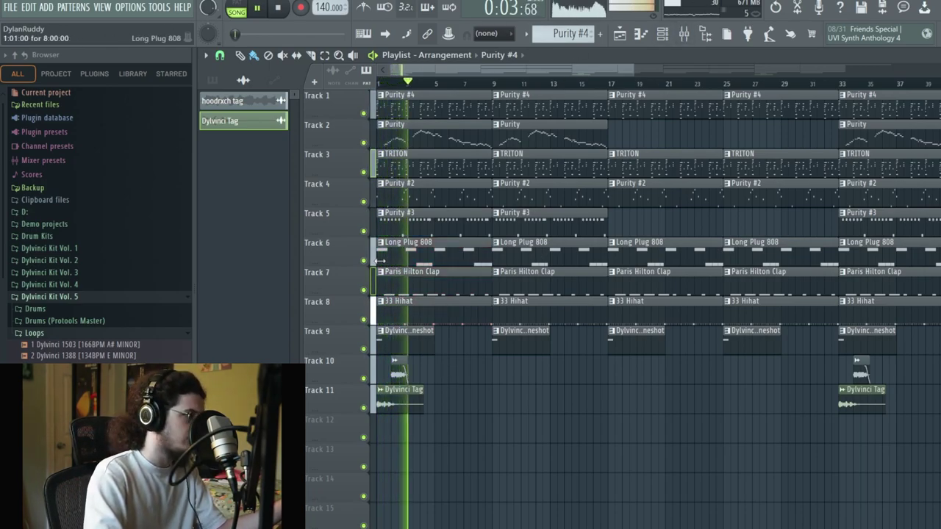
drag(379, 261, 396, 261)
scroll(532, 262, down, 2)
key(ctrl+z)
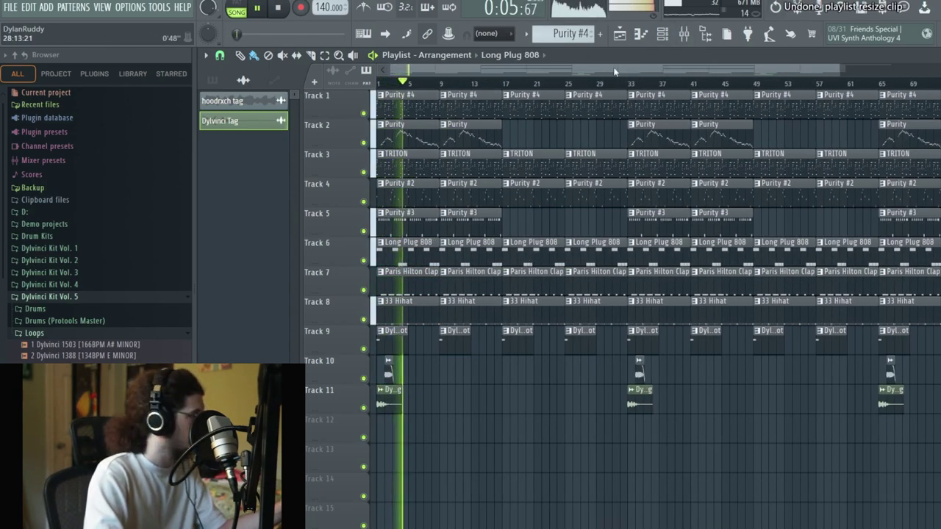
Replace Long Plug 808 with New Wave Plugg 808 from the Dylvinci Kit Vol. 5 808 folder and check its sampler settings.
key(F6)
click(72, 309)
click(73, 321)
click(294, 54)
click(286, 68)
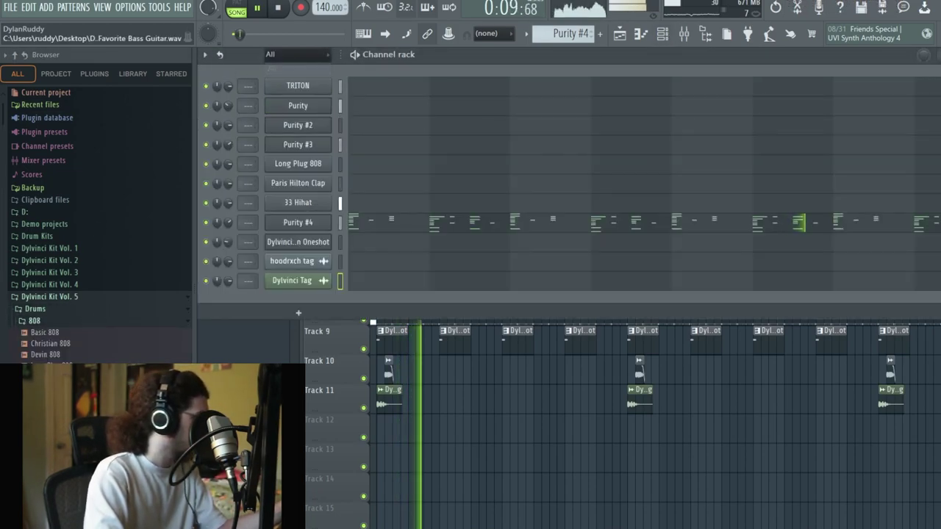
drag(313, 182, 294, 166)
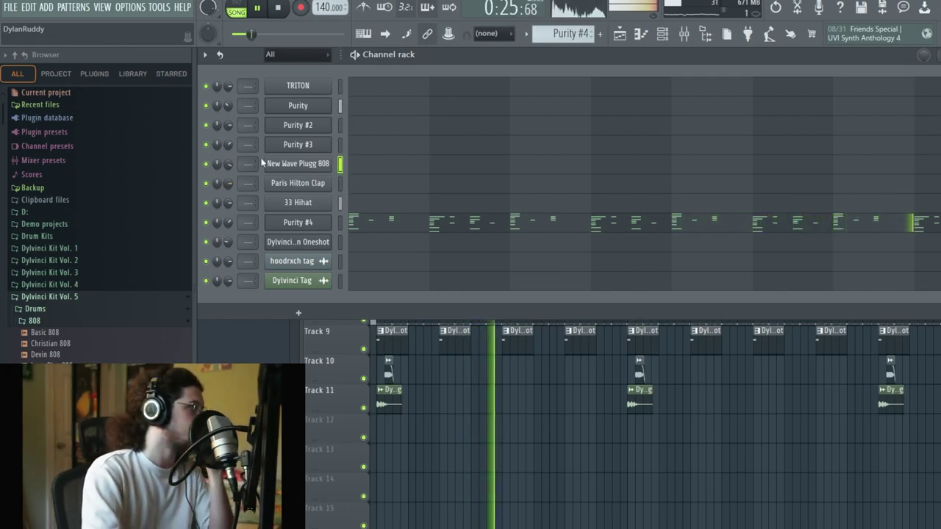
click(292, 164)
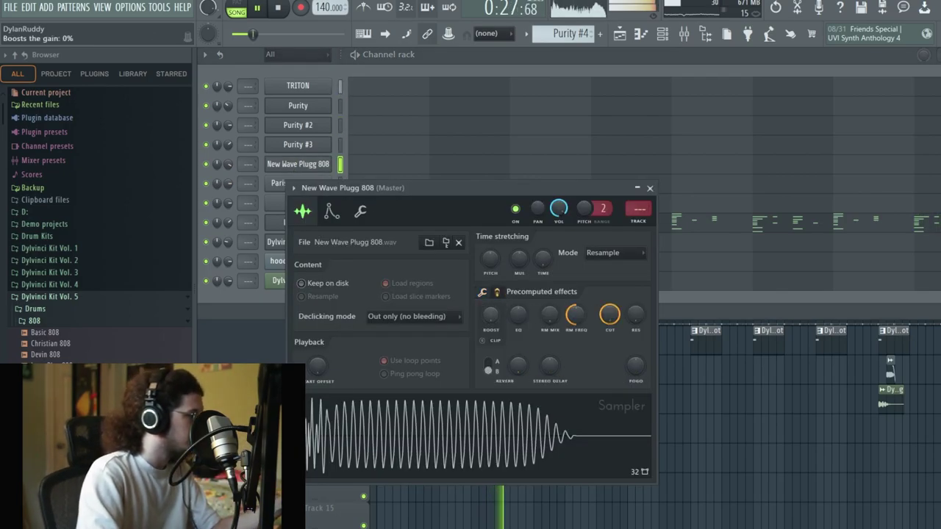
click(241, 172)
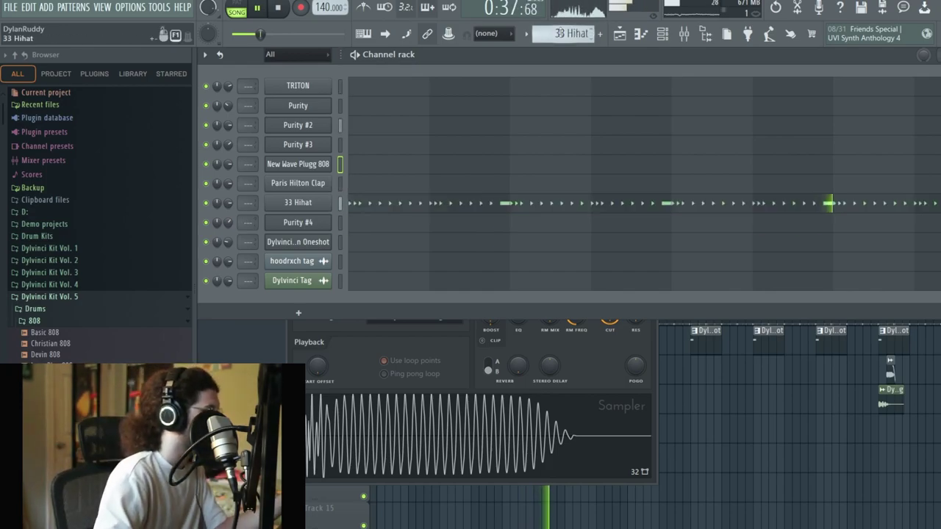
Browse the kit's Clap, Snare, Rims folder and add Phil Collins Snare as a new channel.
scroll(560, 33, up, 1)
scroll(233, 188, down, 2)
scroll(95, 263, down, 2)
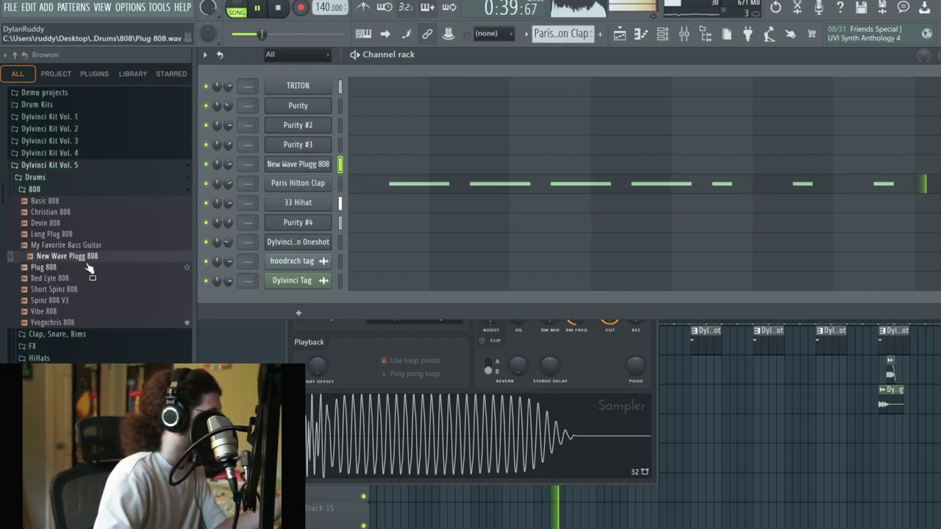
click(77, 331)
scroll(77, 332, down, 3)
scroll(68, 342, down, 3)
key(Up)
key(Up)
key(Up)
drag(314, 305, 327, 314)
Add C#5 snare notes in bars 2, 4, 6 and 8 of the Paris Hilton Clap pattern for Phil Collins Snare.
key(F7)
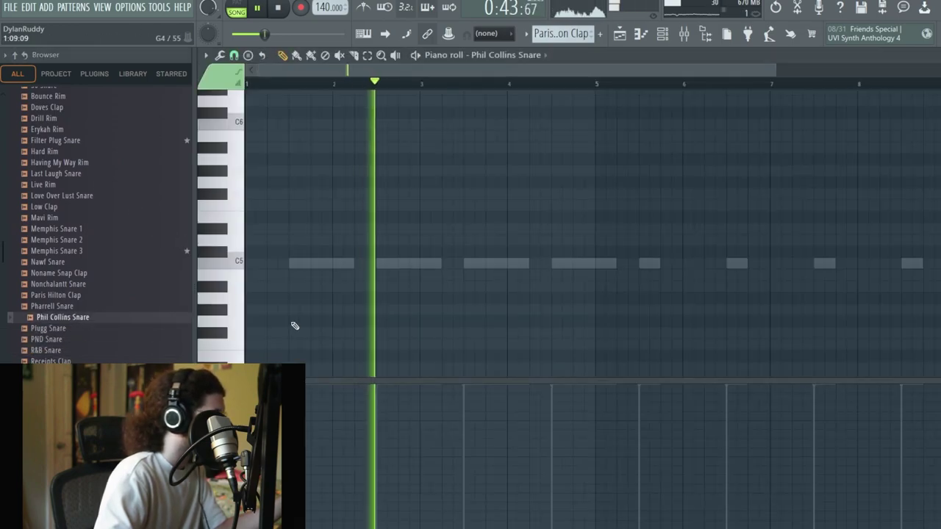
click(413, 238)
drag(413, 238, 393, 253)
drag(577, 253, 758, 252)
key(ctrl+b)
key(ctrl+b)
ctrl+click(608, 239)
key(ctrl+b)
right_click(937, 252)
right_click(588, 264)
right_click(590, 254)
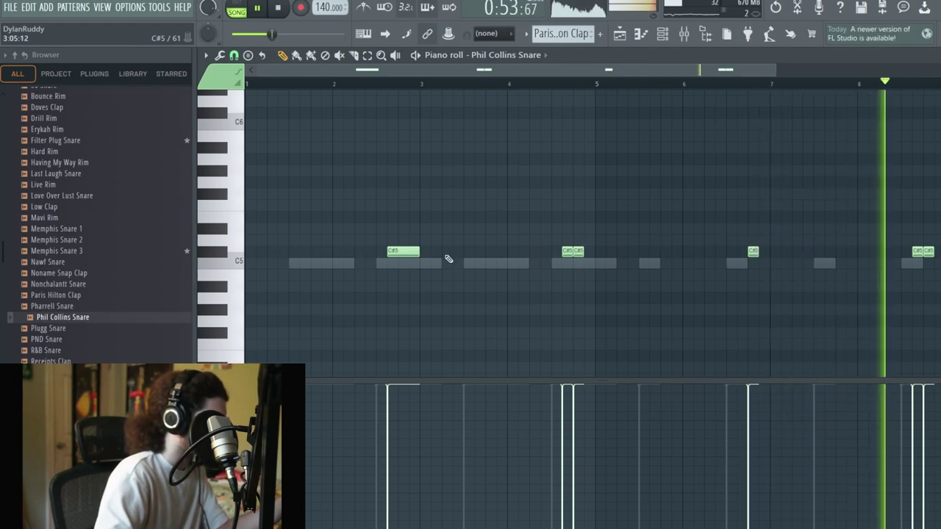
drag(421, 252, 432, 252)
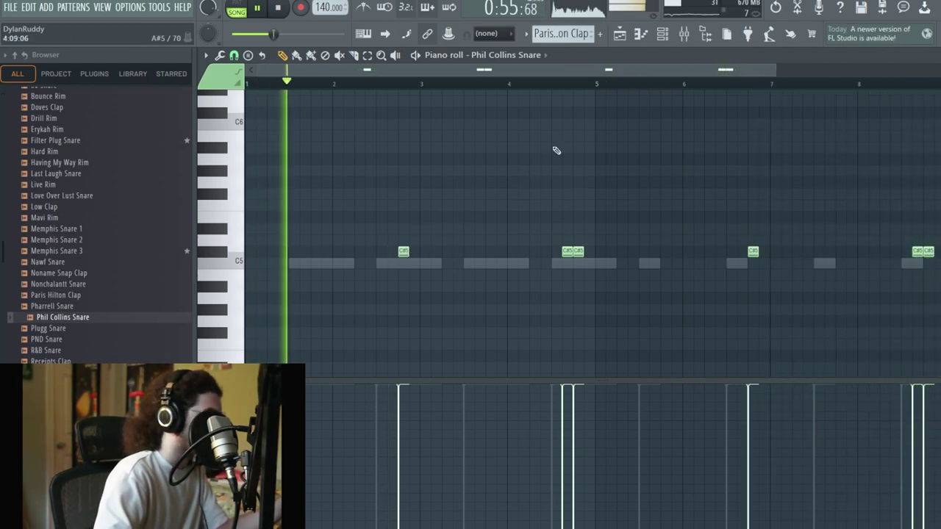
Audition other snares, replace Phil Collins Snare with Plugg Snare and adjust its channel volume.
key(F6)
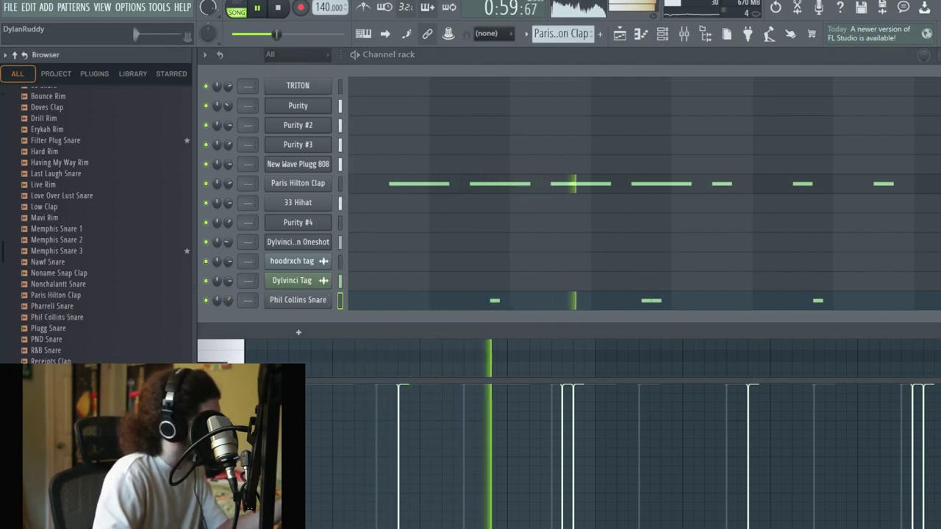
scroll(68, 352, down, 4)
click(70, 285)
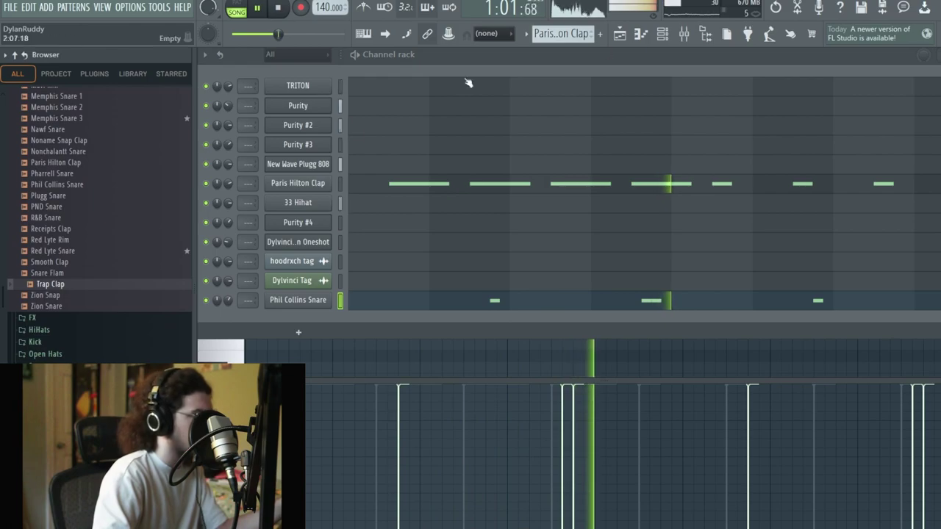
click(125, 197)
scroll(120, 208, up, 2)
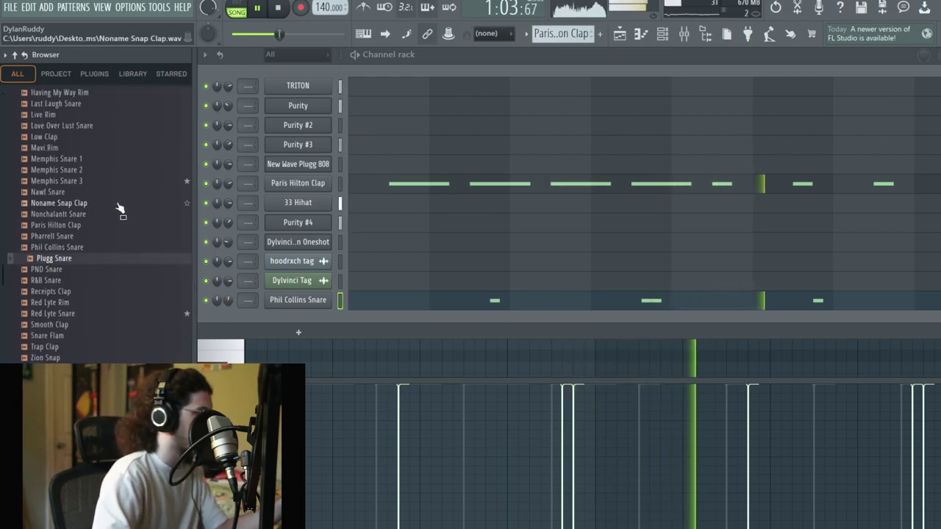
drag(69, 266, 288, 303)
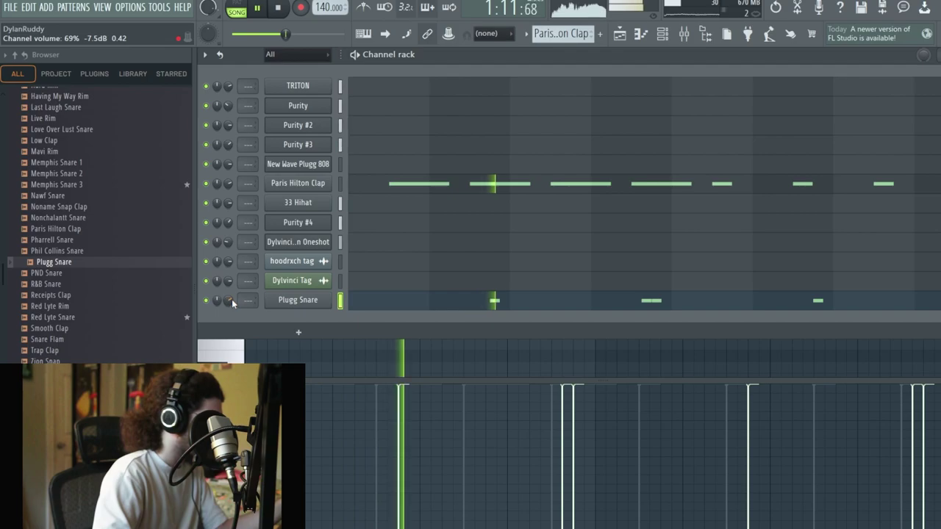
right_click(232, 303)
click(246, 308)
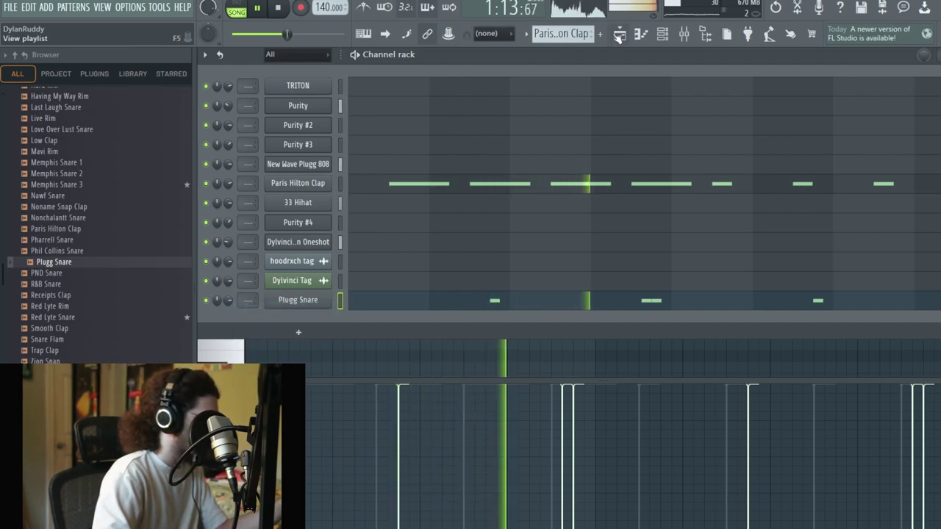
Slice the 808, clap, hi-hat and lead run clips at bar 51 and trim the pieces starting at bar 49 to end at bar 50.
click(618, 37)
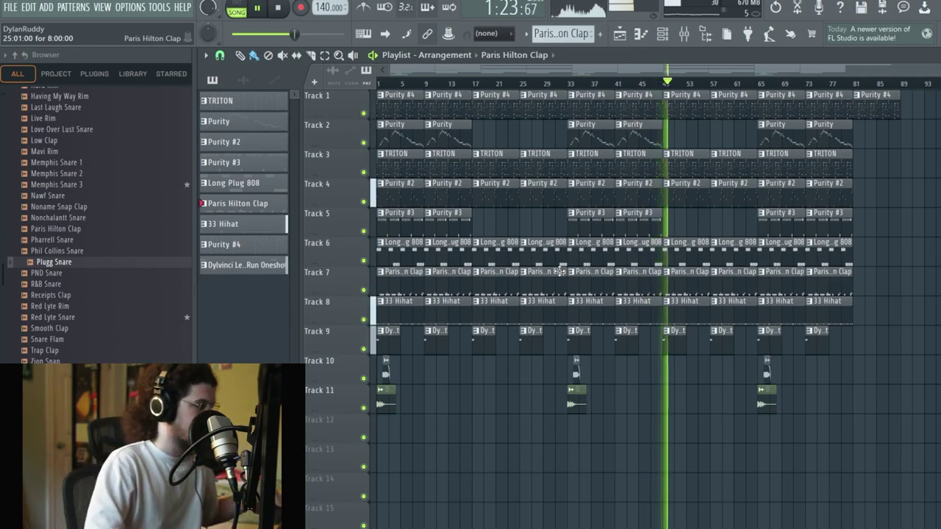
scroll(730, 129, up, 5)
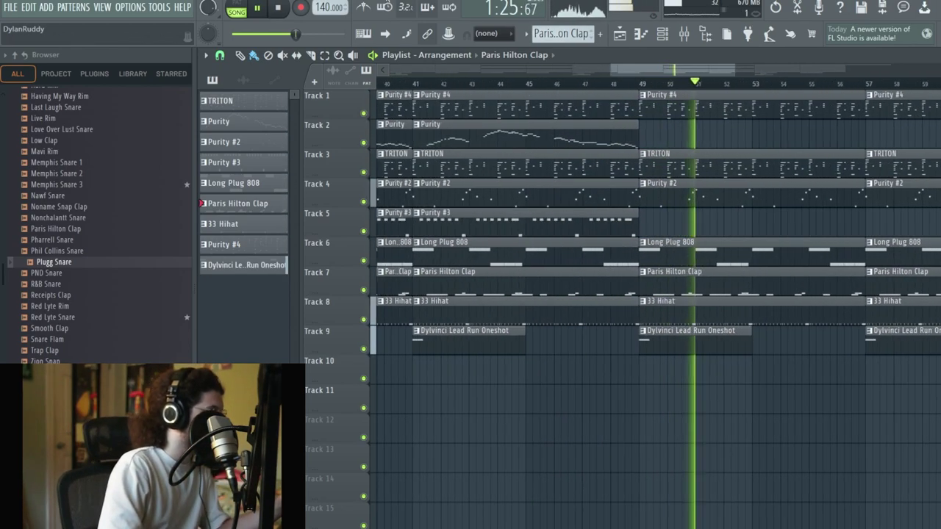
mouse_move(696, 239)
mouse_down()
mouse_move(698, 340)
mouse_move(685, 269)
mouse_move(692, 259)
mouse_move(654, 259)
mouse_up()
click(541, 83)
click(241, 55)
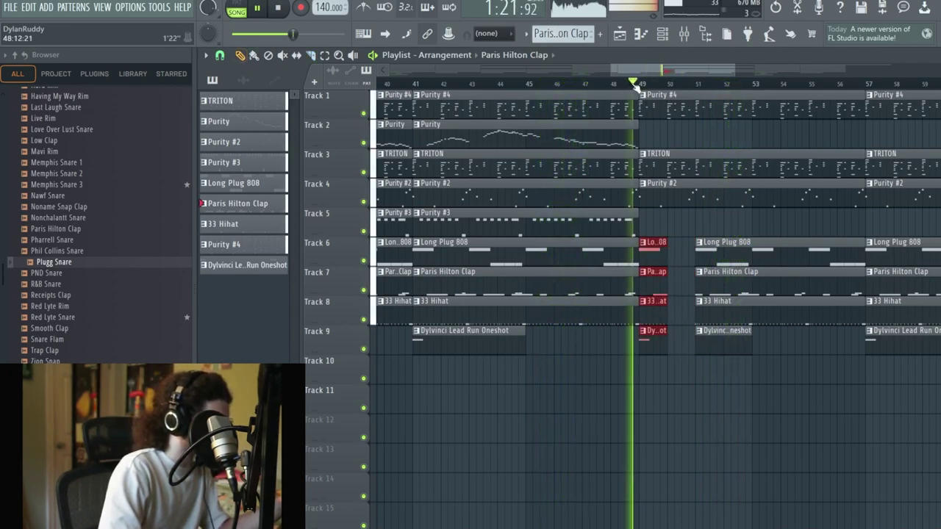
Slice the same four tracks' clips at bar 19 and trim the pieces starting at bar 17 to end at about bar 18.
scroll(707, 185, down, 5)
scroll(429, 133, up, 5)
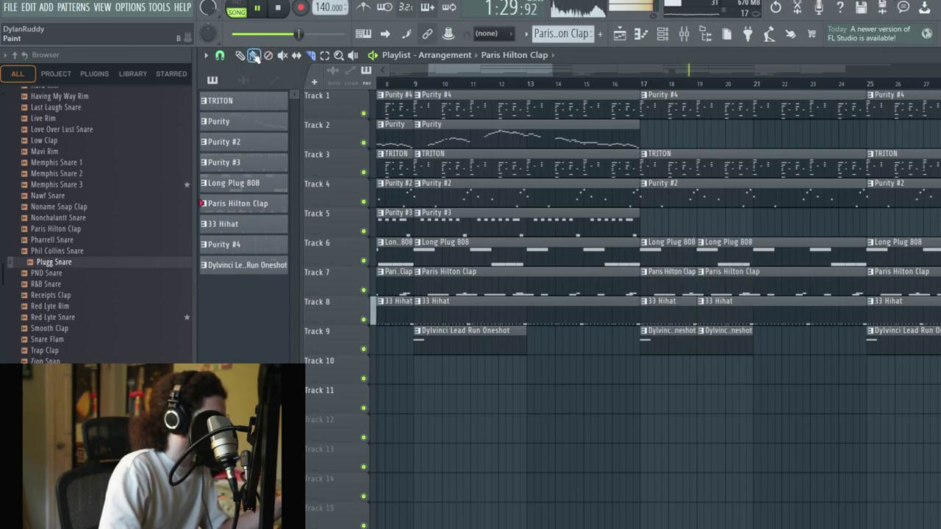
drag(641, 209, 695, 382)
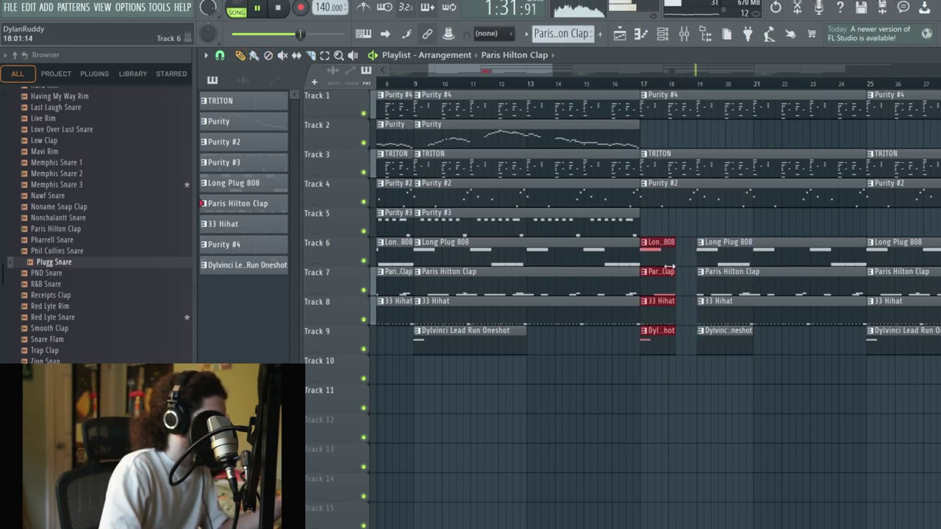
Check the Paris Hilton Clap sampler settings and replay the arrangement from the start.
key(F6)
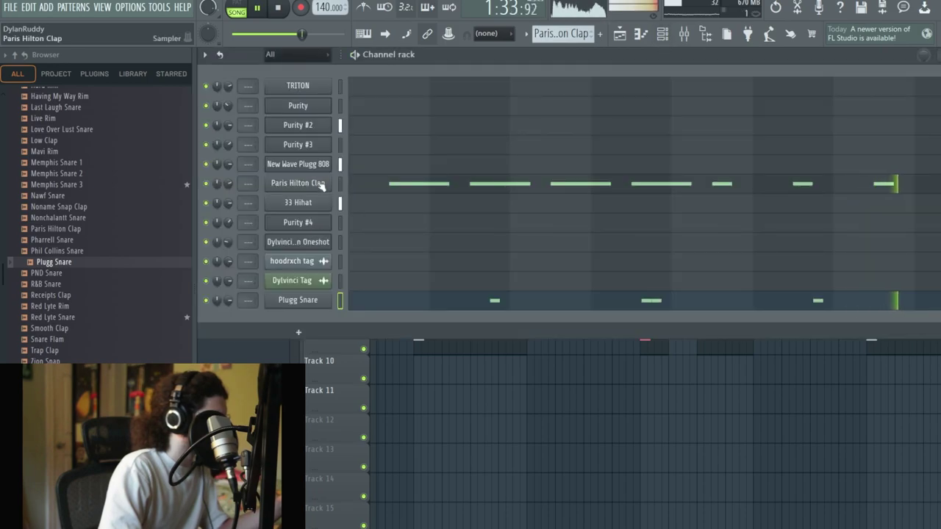
click(322, 188)
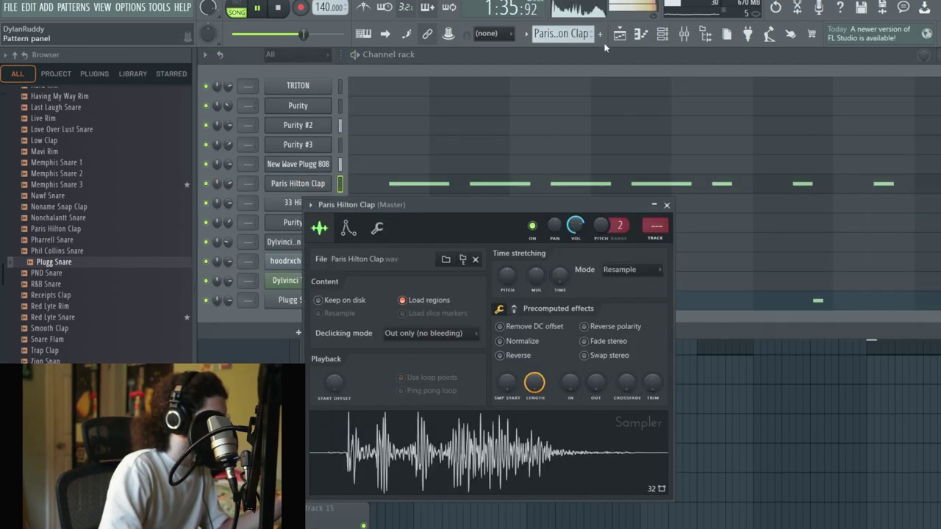
key(F5)
key(space)
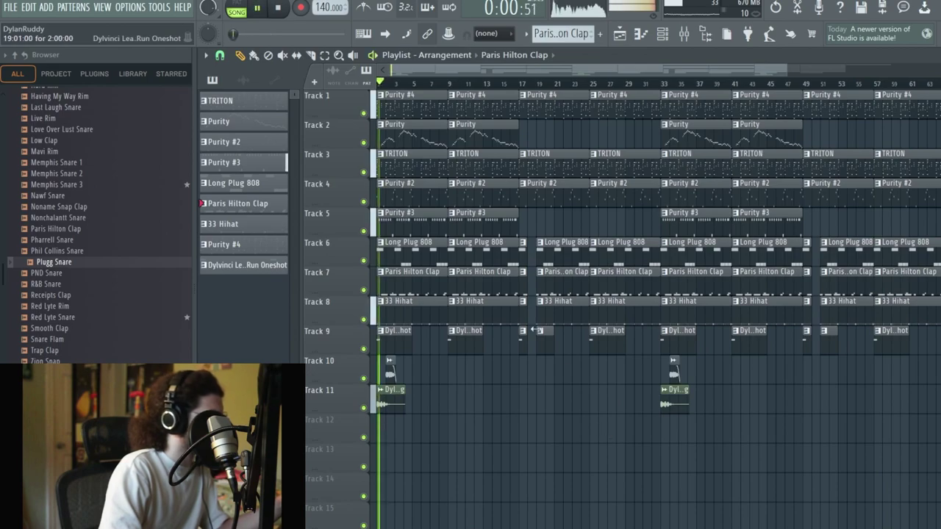
Replace New Wave Plugg 808 with Long Plug 808 from the kit's 808 folder and reset its channel volume to 78%.
scroll(149, 250, up, 8)
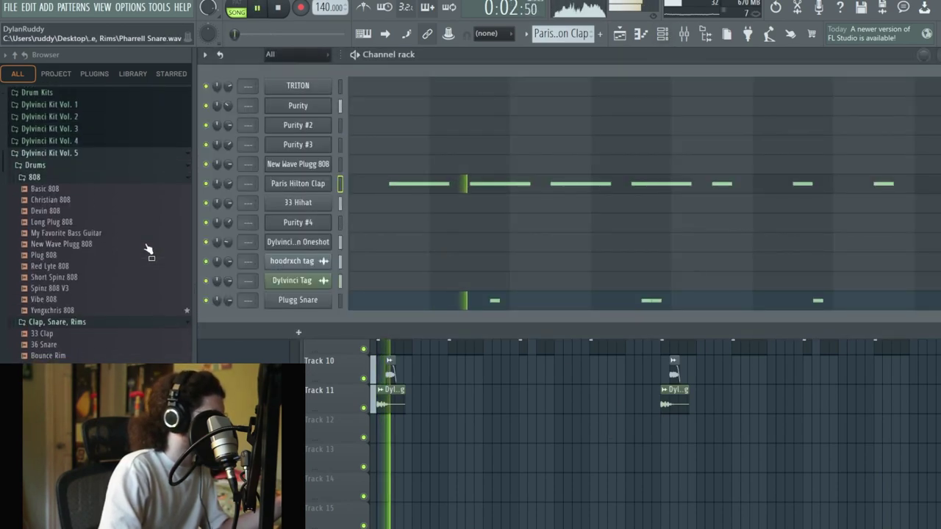
click(71, 241)
drag(52, 228, 298, 164)
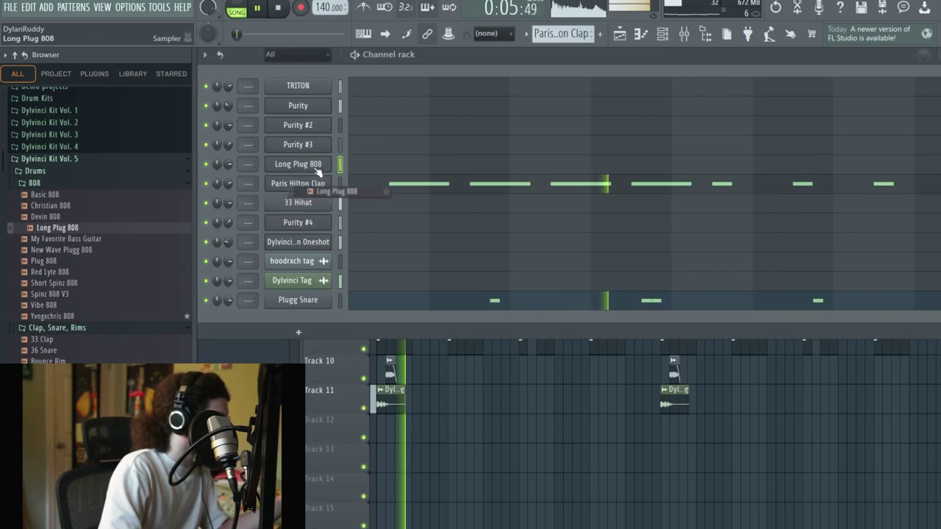
right_click(226, 167)
click(226, 177)
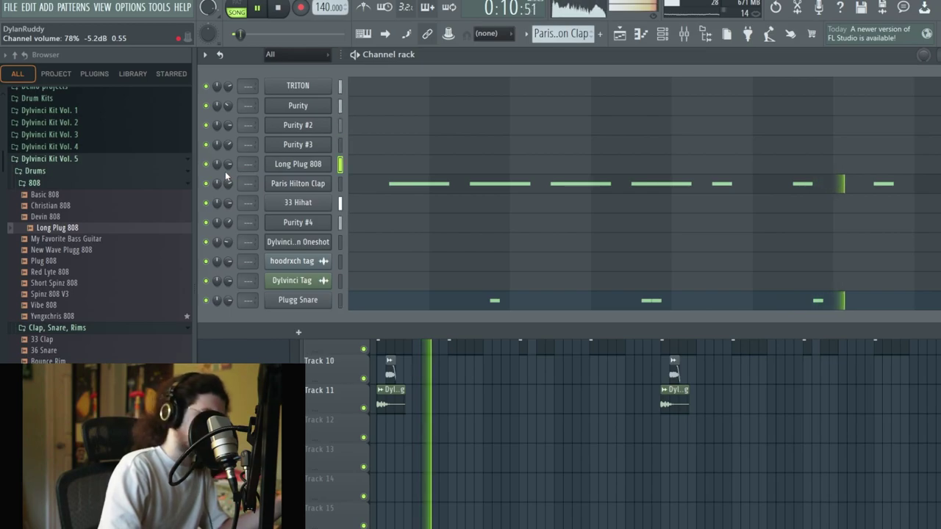